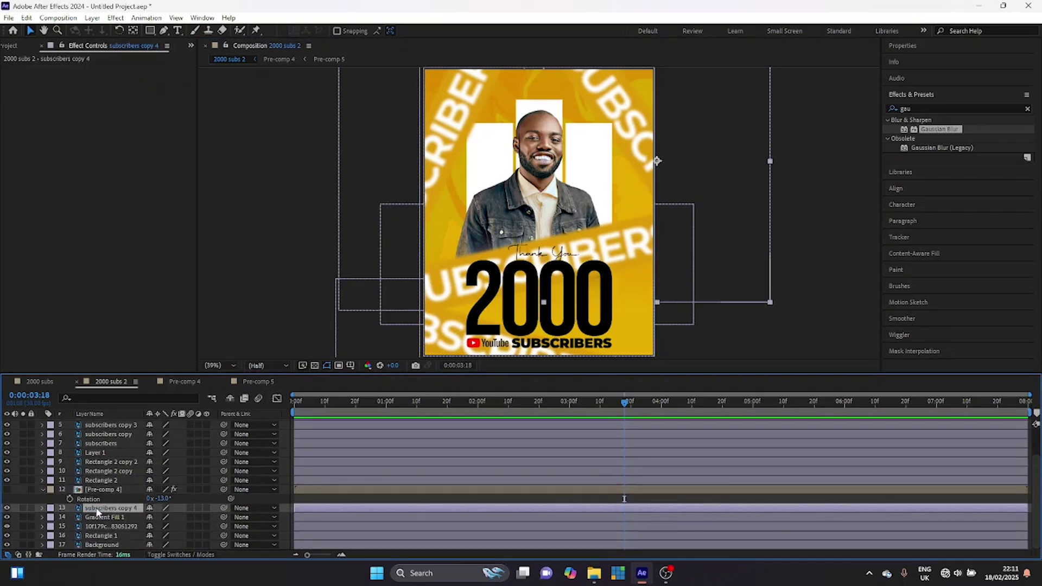
pyautogui.press('Delete')
pyautogui.hotkey('ctrl', 'z')
pyautogui.hotkey('ctrl', 'z')
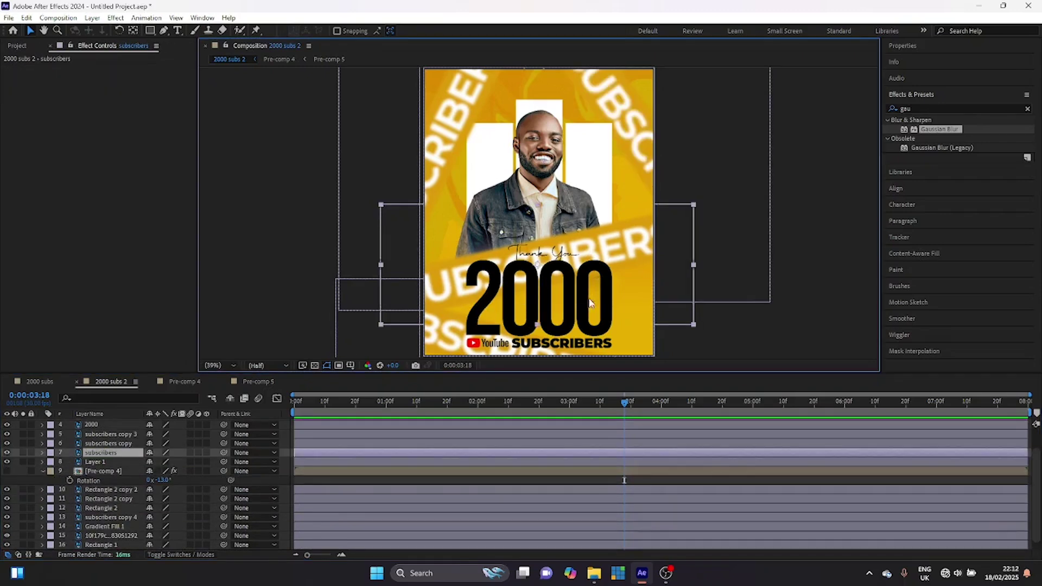
# Delete the static subscribers layer and replace it with a visible Pre-comp 4 placed directly above Layer 1.
pyautogui.moveTo(644, 235); pyautogui.dragTo(646, 167)
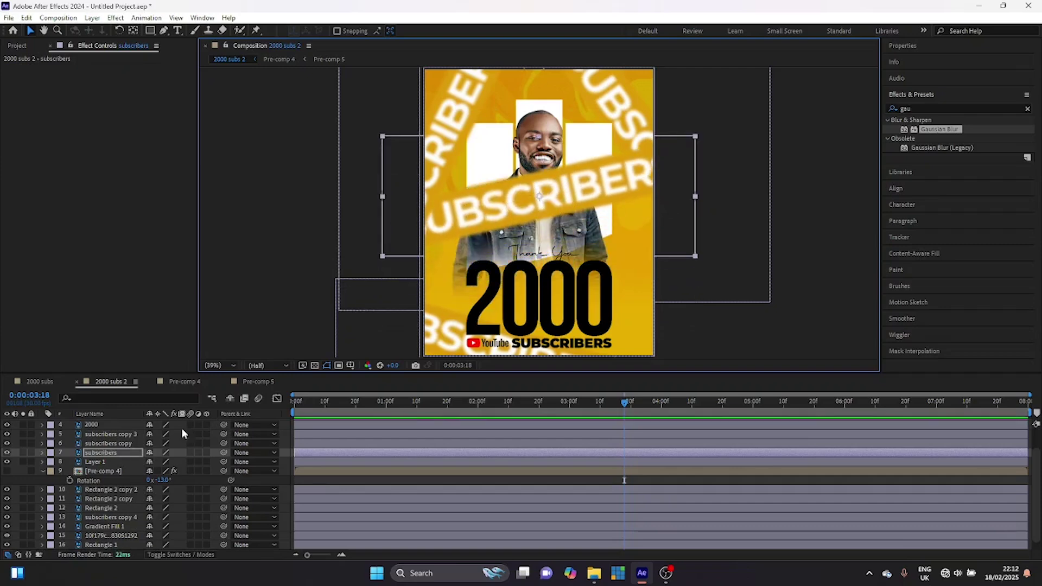
pyautogui.click(93, 454)
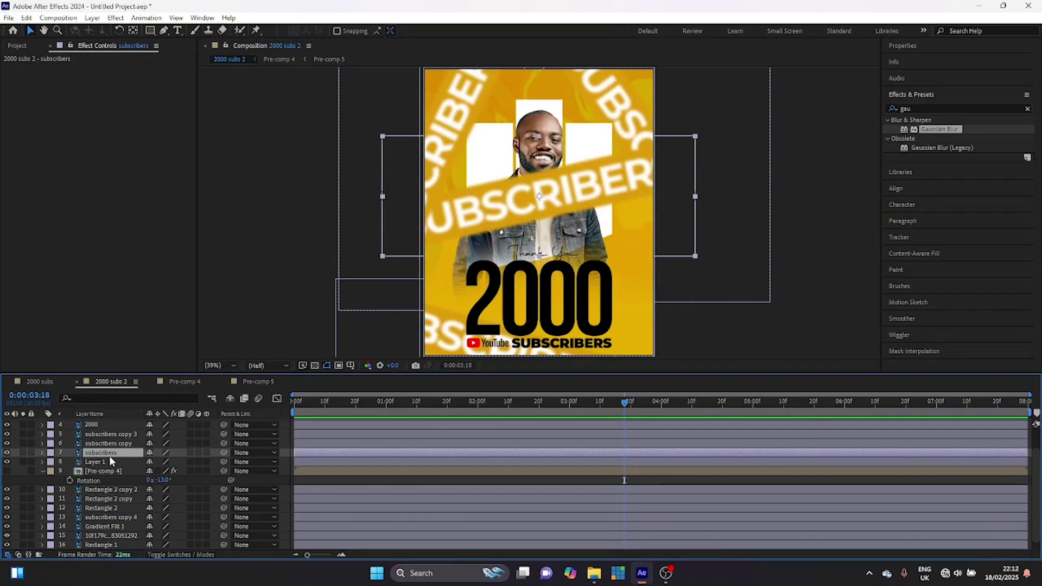
pyautogui.press('Delete')
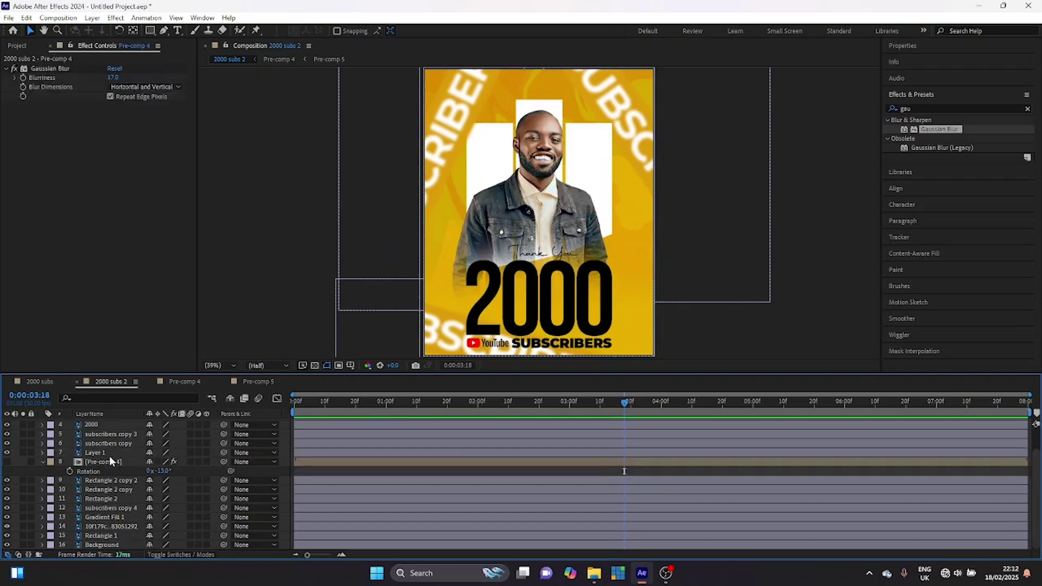
pyautogui.click(7, 461)
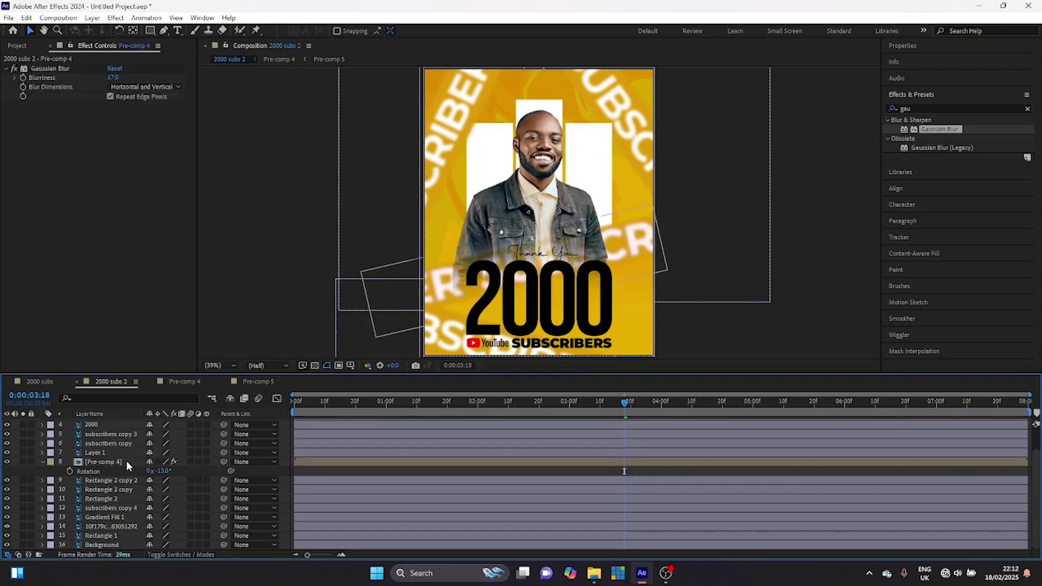
pyautogui.moveTo(113, 460); pyautogui.dragTo(113, 453)
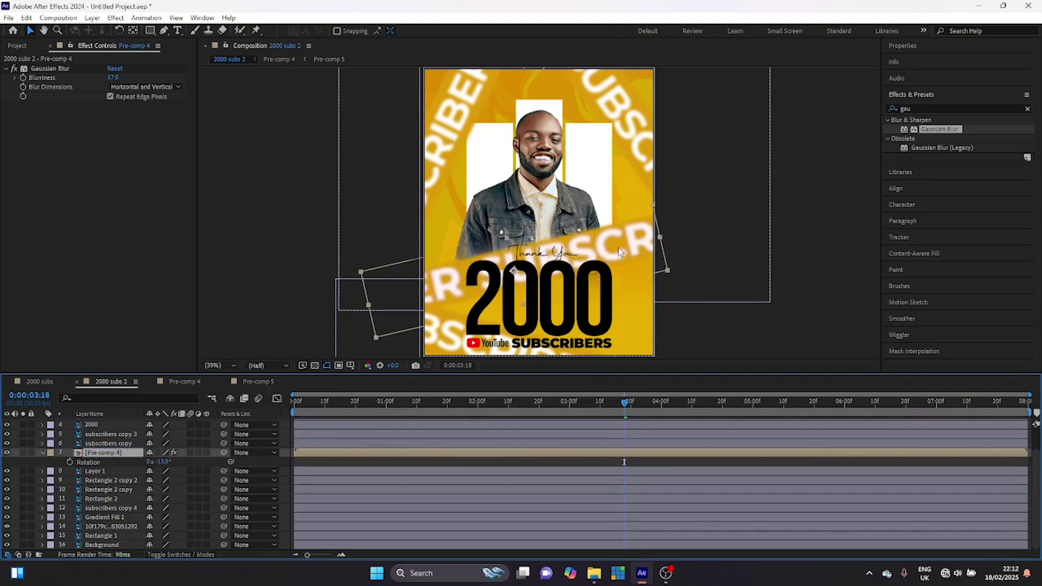
# Rename the Pre-comp 4 layer as new sub.
pyautogui.rightClick(109, 454)
pyautogui.click(150, 424)
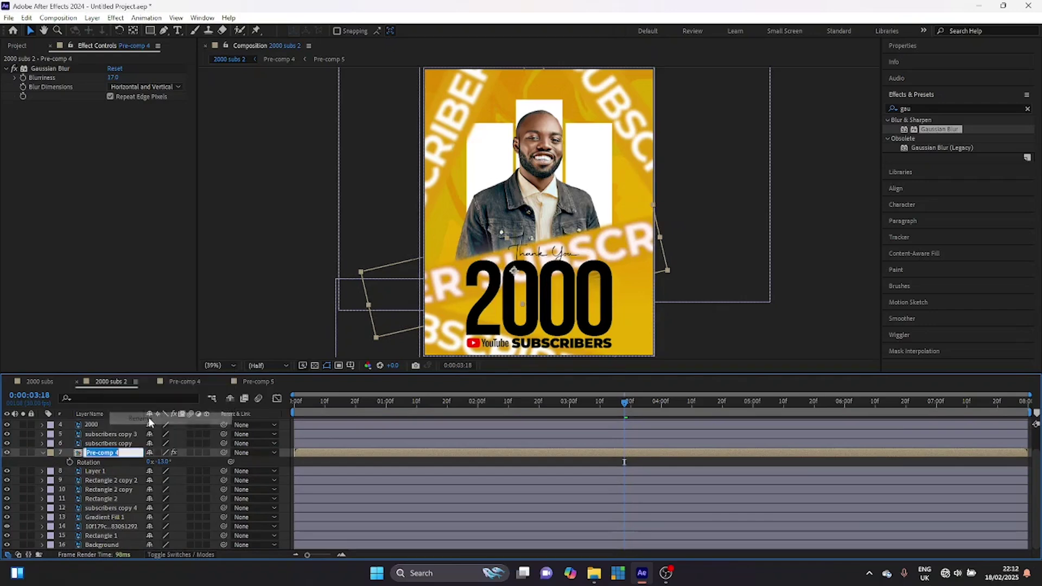
pyautogui.write('ne')
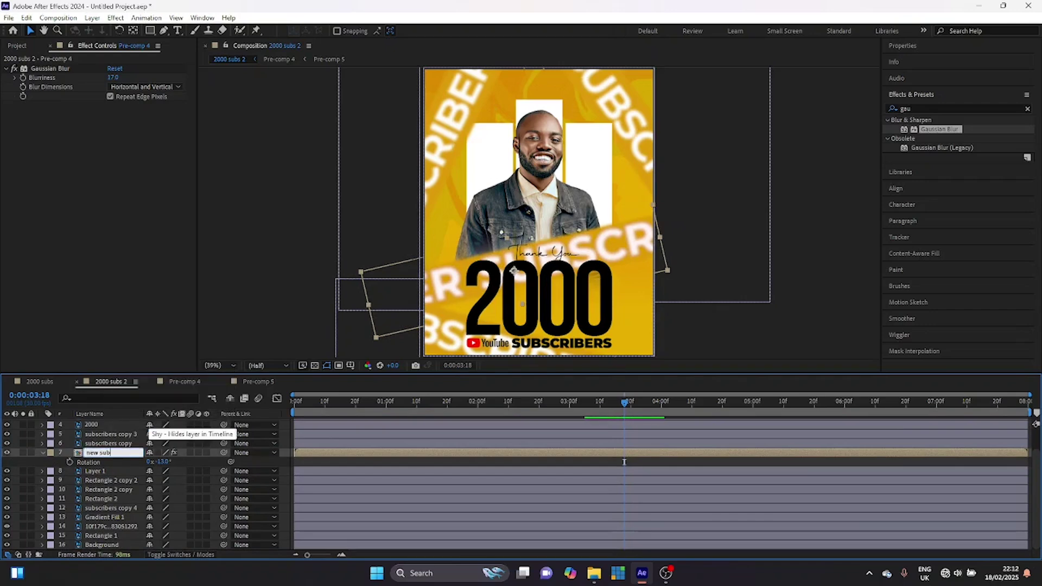
pyautogui.write('w sub')
pyautogui.press('Return')
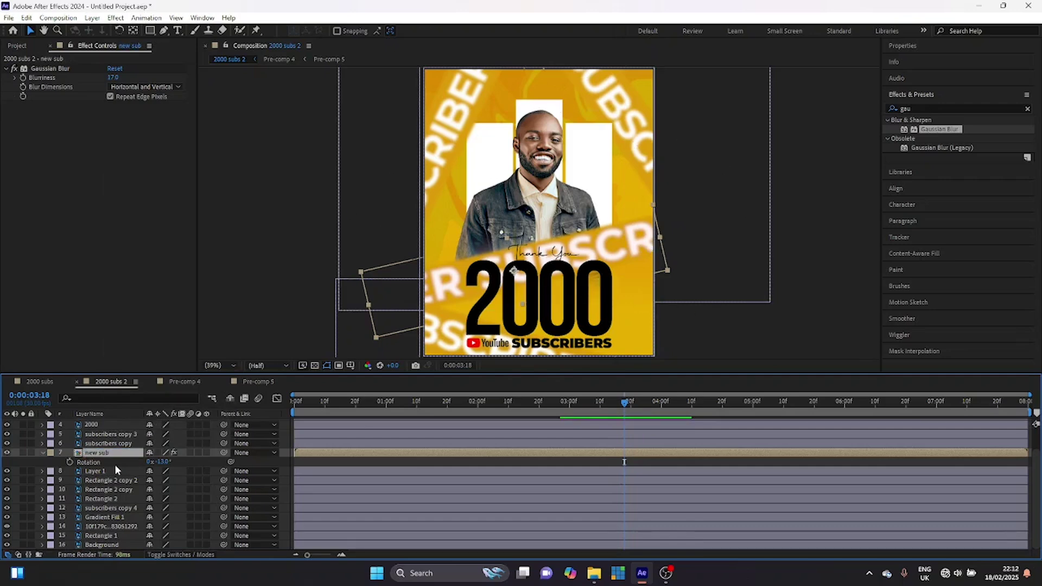
# Duplicate new sub, rotate the copy to 53° across the poster's upper right corner, and put it in place of subscribers copy 4.
pyautogui.hotkey('ctrl', 'd')
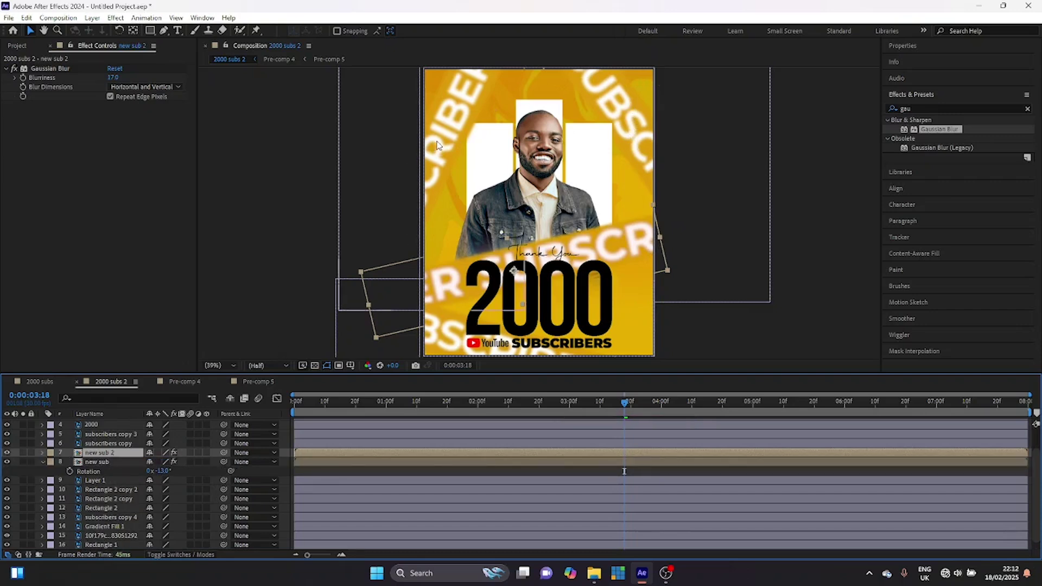
pyautogui.click(109, 517)
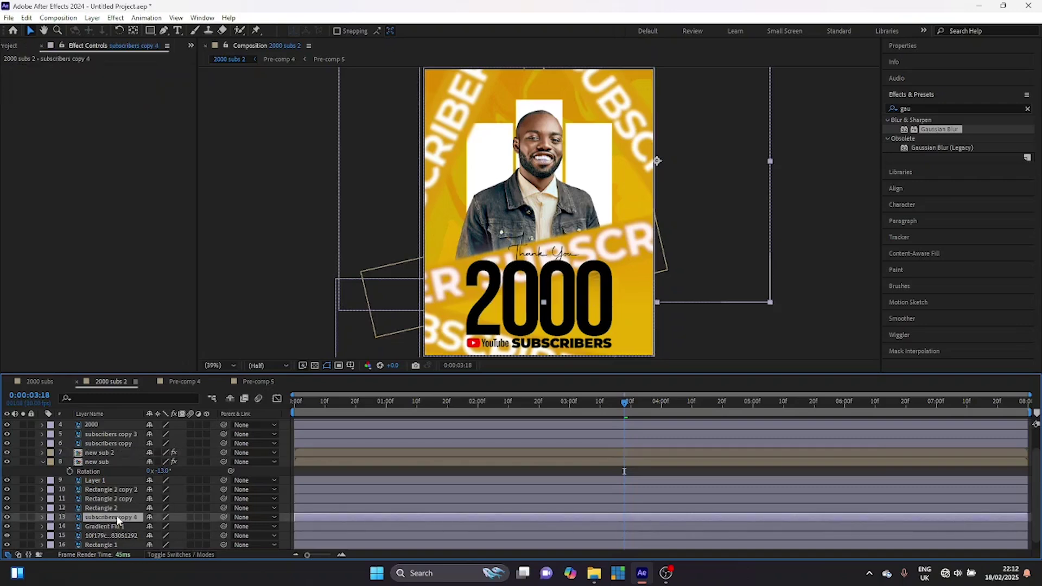
pyautogui.click(109, 452)
pyautogui.moveTo(109, 516); pyautogui.dragTo(202, 516)
pyautogui.press('r')
pyautogui.moveTo(446, 213); pyautogui.dragTo(595, 85)
pyautogui.moveTo(159, 517); pyautogui.dragTo(273, 522)
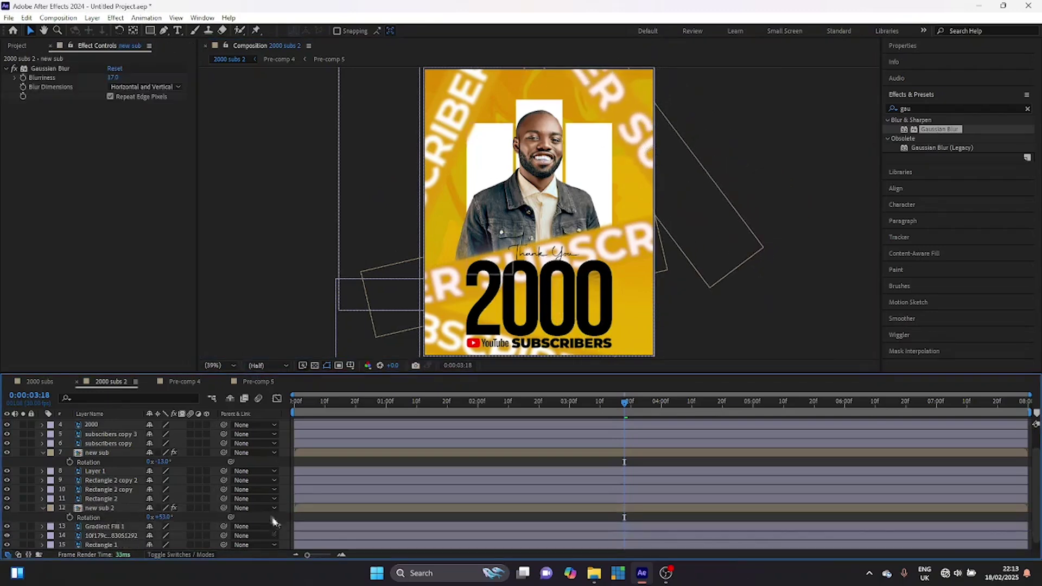
# Duplicate the new sub strip, move the copy above subscribers copy 3, and rotate it to -64° along the poster's upper left.
pyautogui.hotkey('ctrl', 'd')
pyautogui.moveTo(97, 453); pyautogui.dragTo(98, 435)
pyautogui.moveTo(478, 228); pyautogui.dragTo(445, 148)
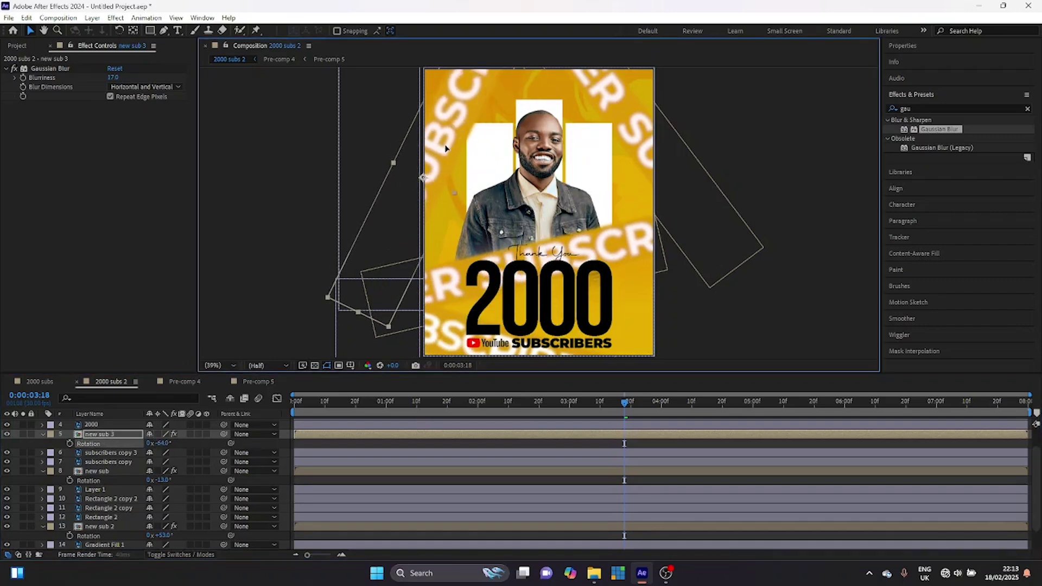
# Duplicate the strip again, rotate the copy to 18° at the poster's lower left in place of subscribers copy, and preview the animation.
pyautogui.hotkey('ctrl', 'd')
pyautogui.moveTo(98, 435); pyautogui.dragTo(108, 462)
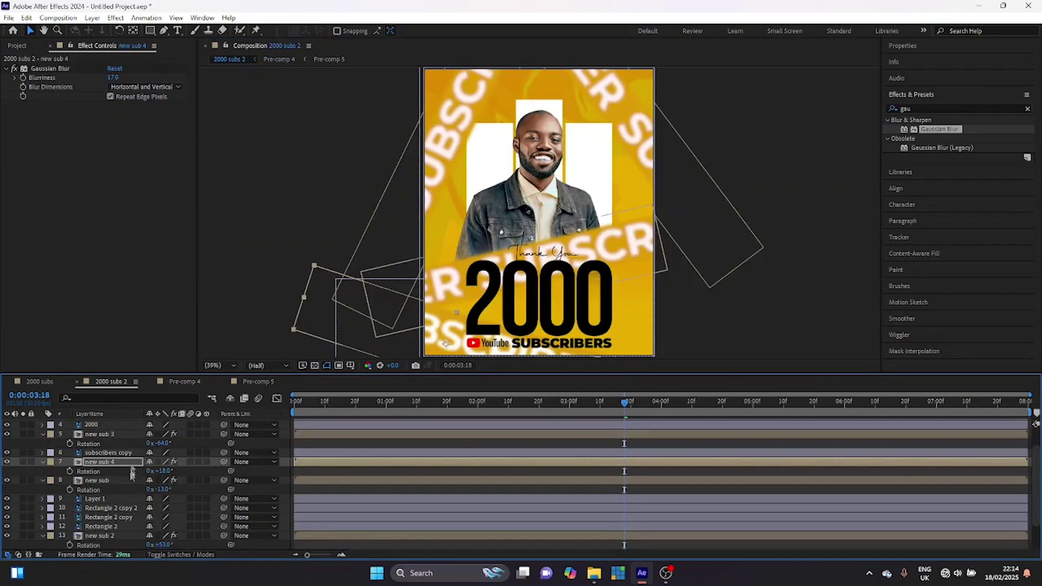
pyautogui.press('space')
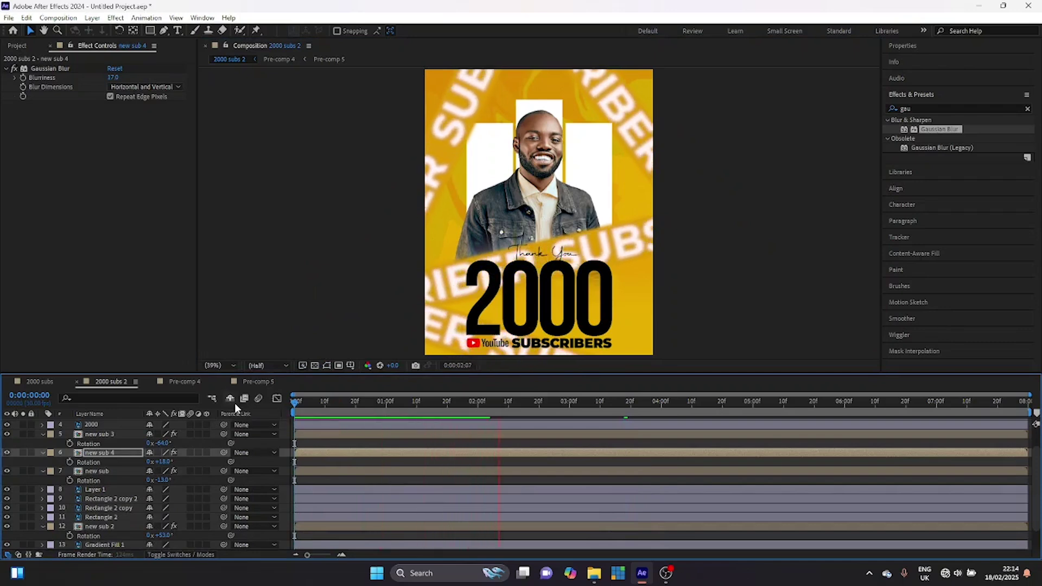
pyautogui.press('space')
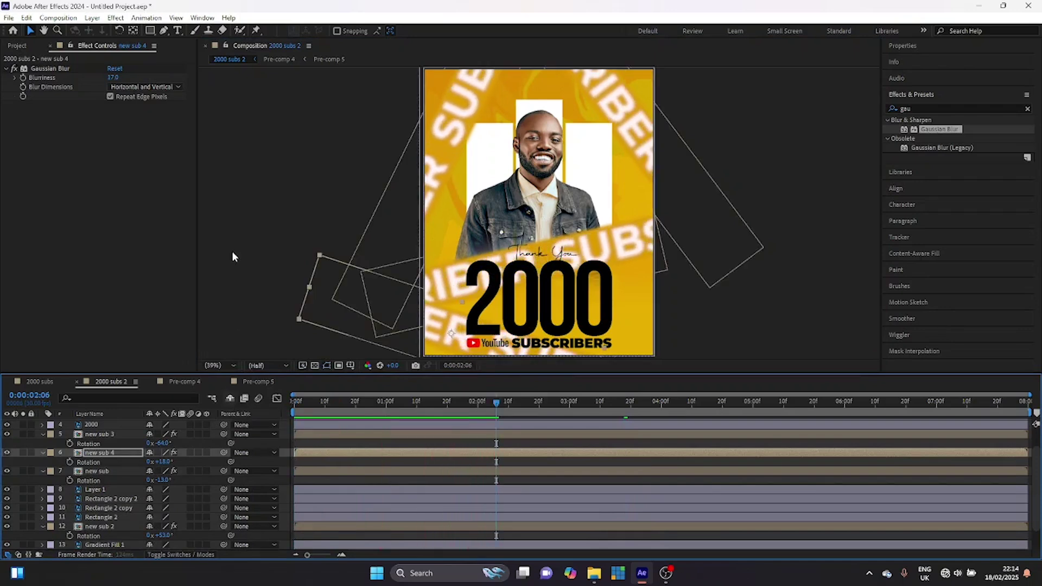
# Rename Layer 1 as picture.
pyautogui.click(108, 490)
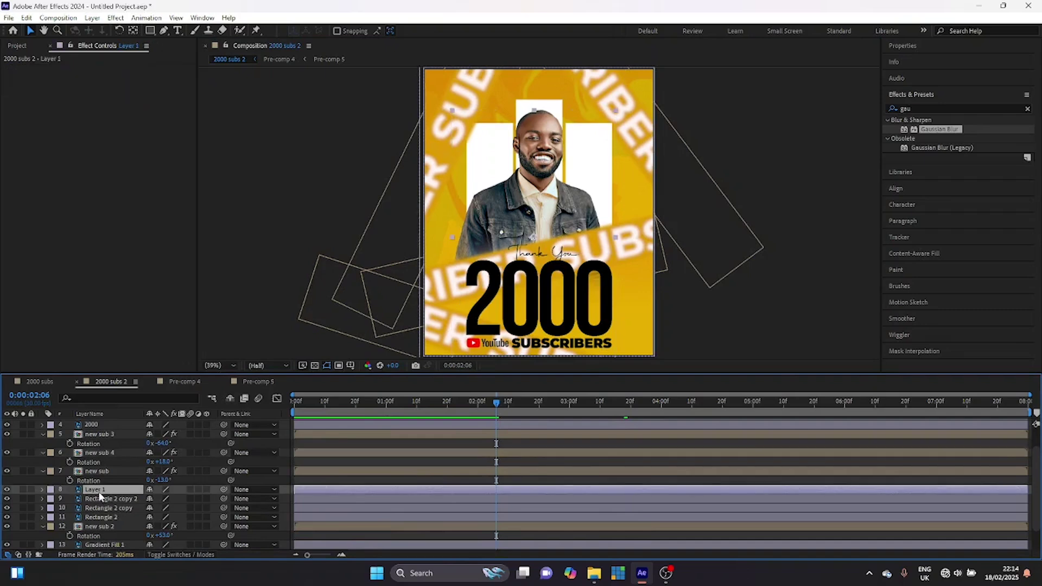
pyautogui.rightClick(100, 496)
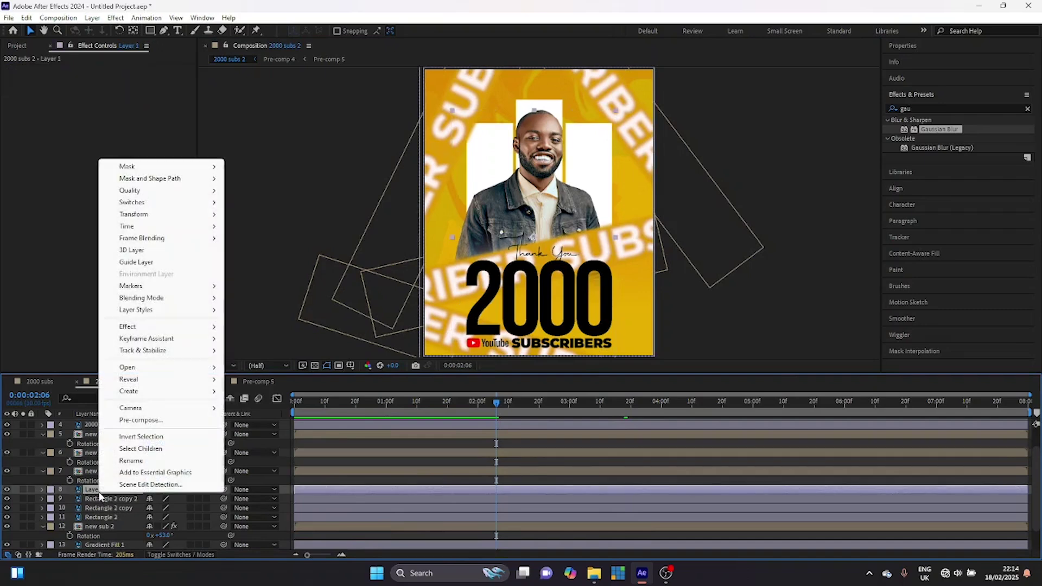
pyautogui.click(137, 458)
pyautogui.write('picture')
pyautogui.press('Return')
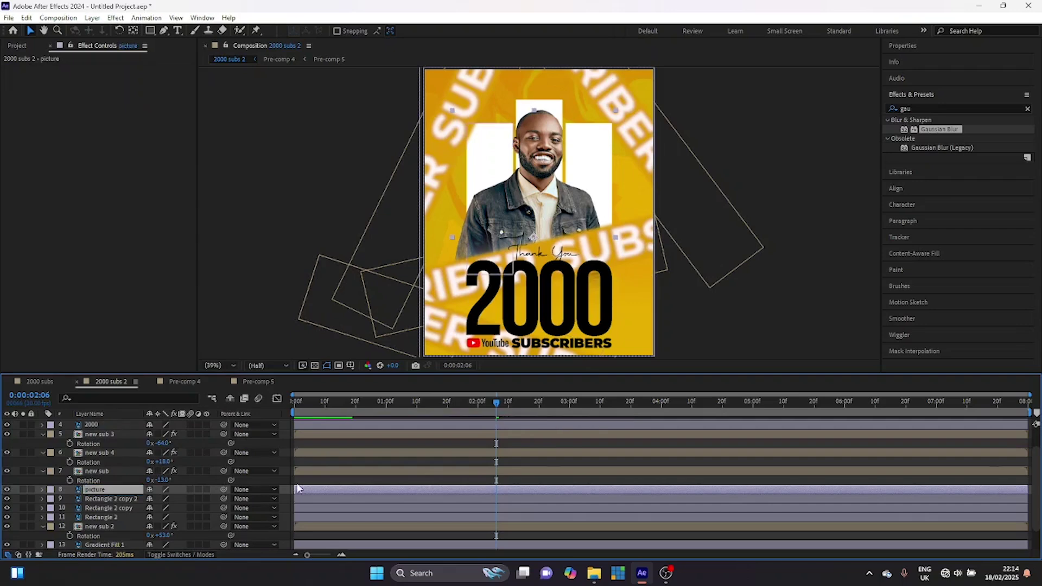
# Keyframe the picture layer's position to rise from Y 1476 at 0 seconds to its original place at about 1:02.
pyautogui.moveTo(320, 403); pyautogui.dragTo(293, 406)
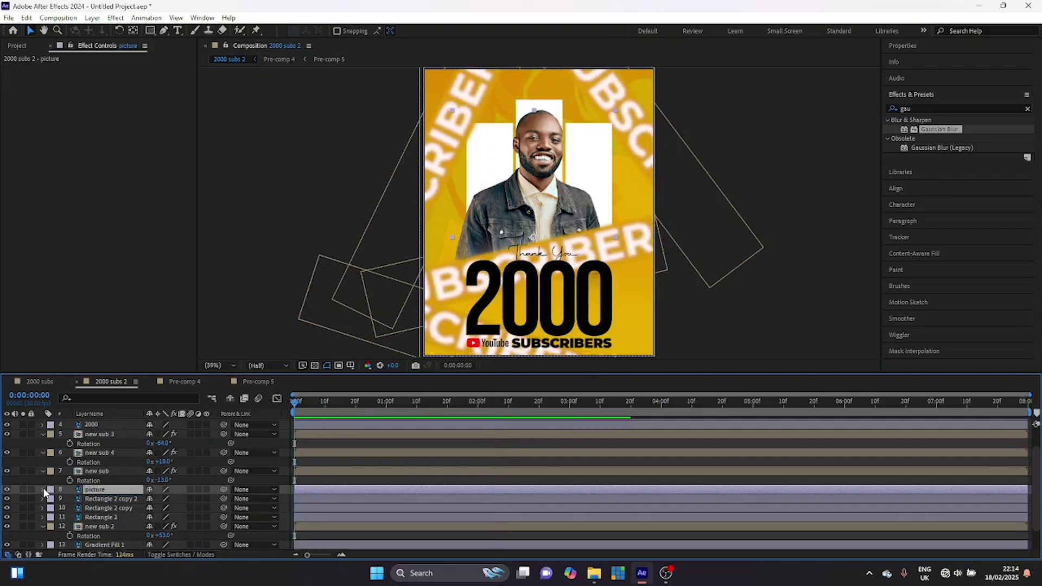
pyautogui.press('p')
pyautogui.click(68, 498)
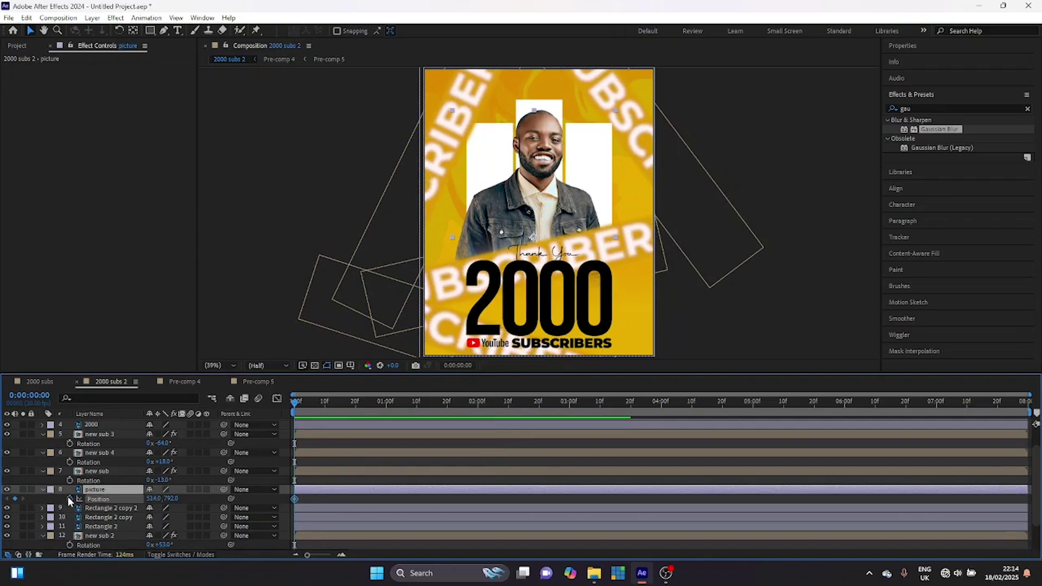
pyautogui.moveTo(294, 498); pyautogui.dragTo(391, 510)
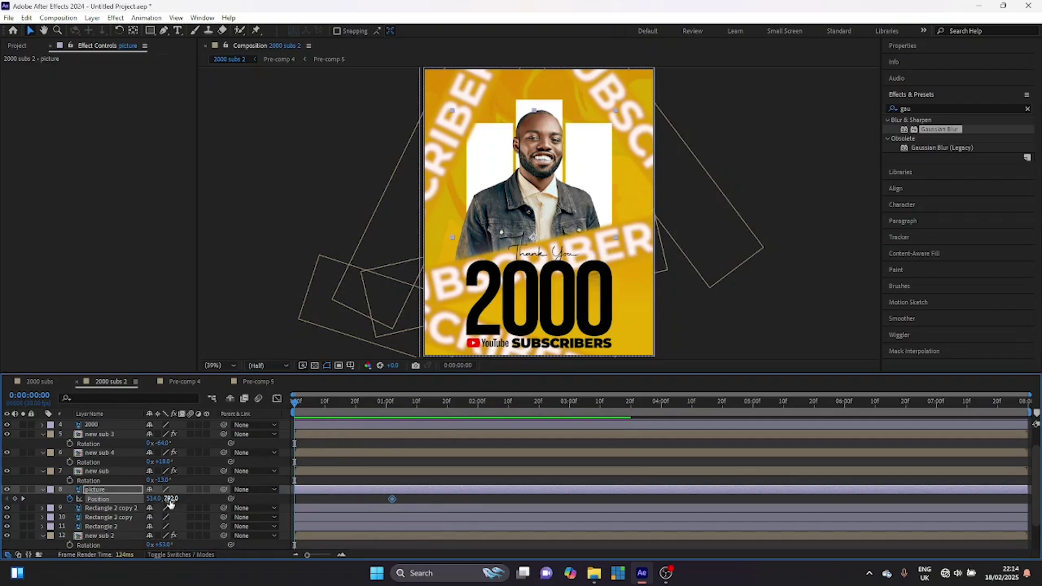
pyautogui.moveTo(171, 499); pyautogui.dragTo(525, 493)
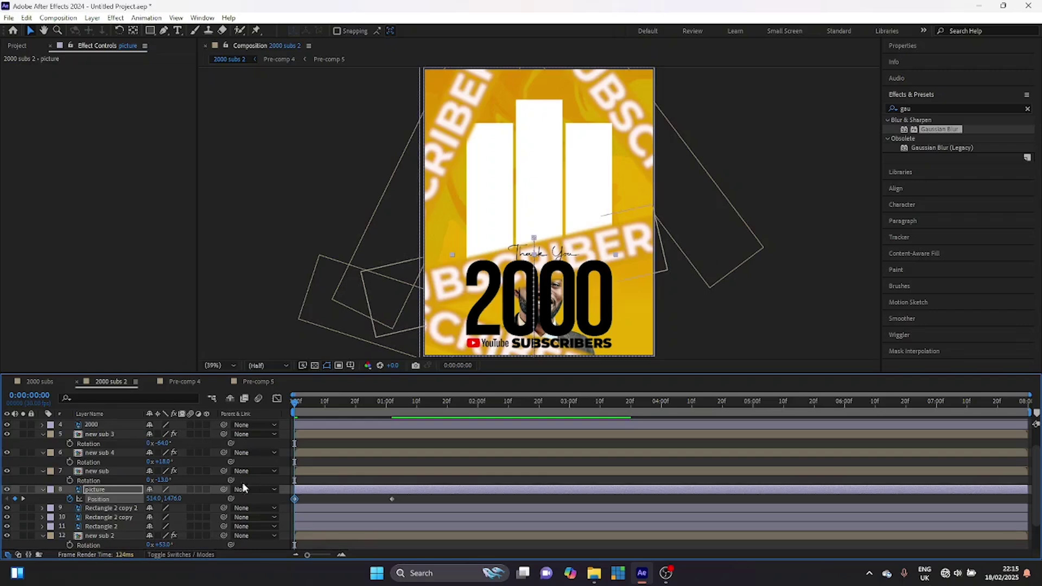
# Add position keyframes to the three white rectangle layers and move those keyframes to about 1:07.
pyautogui.click(310, 508)
pyautogui.keyDown('shift'); pyautogui.click(308, 528); pyautogui.keyUp('shift')
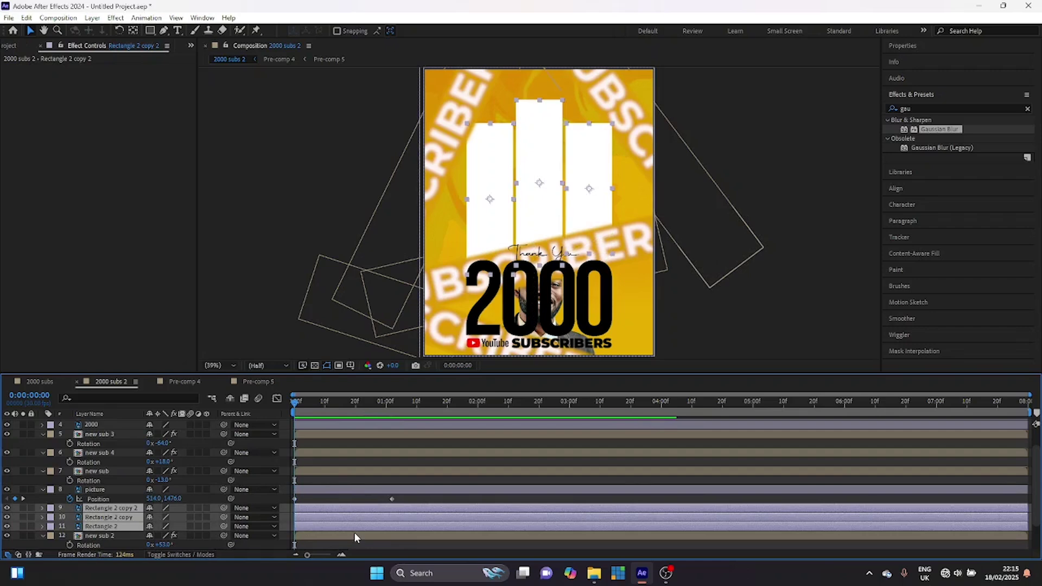
pyautogui.press('p')
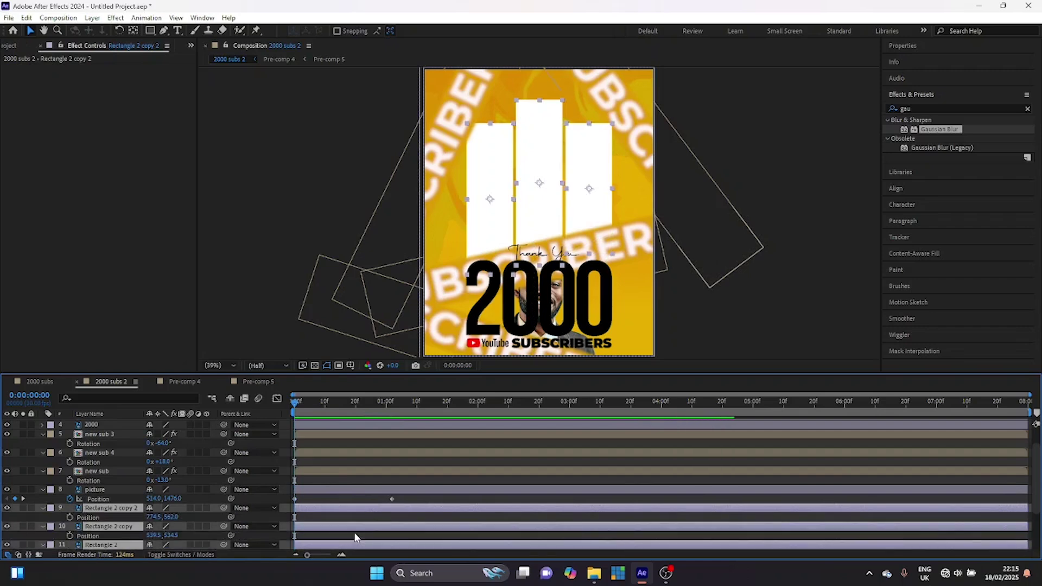
pyautogui.click(70, 517)
pyautogui.moveTo(293, 520); pyautogui.dragTo(413, 521)
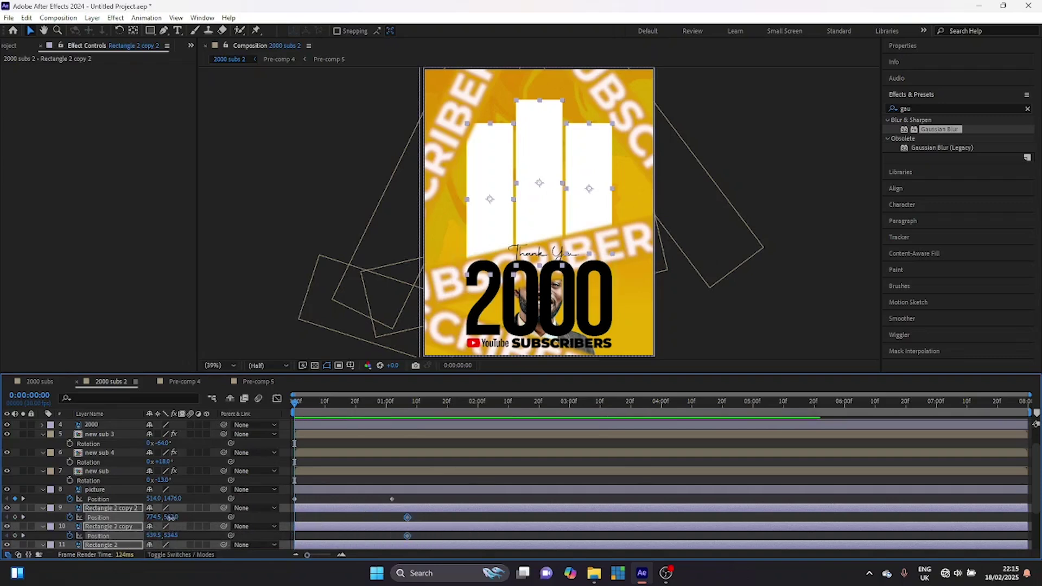
# Lower the three rectangles at 0 seconds behind the 2000 text, bringing Rectangle 2 copy 2 to Y 1286 and Rectangle 2 copy to Y 1258.5.
pyautogui.hotkey('shift', 'Down')
pyautogui.hotkey('shift', 'Down')
pyautogui.hotkey('shift', 'Down')
pyautogui.hotkey('shift', 'Down')
pyautogui.hotkey('shift', 'Down')
pyautogui.hotkey('shift', 'Down')
pyautogui.hotkey('shift', 'Down')
pyautogui.hotkey('shift', 'Down')
pyautogui.hotkey('shift', 'Down')
pyautogui.hotkey('shift', 'Down')
pyautogui.hotkey('shift', 'Down')
pyautogui.hotkey('shift', 'Down')
pyautogui.hotkey('shift', 'Down')
pyautogui.hotkey('shift', 'Down')
pyautogui.hotkey('shift', 'Down')
pyautogui.hotkey('shift', 'Down')
pyautogui.hotkey('shift', 'Down')
pyautogui.hotkey('shift', 'Down')
pyautogui.hotkey('shift', 'Down')
pyautogui.hotkey('shift', 'Down')
pyautogui.hotkey('shift', 'Down')
pyautogui.hotkey('shift', 'Down')
pyautogui.hotkey('shift', 'Down')
pyautogui.hotkey('shift', 'Down')
pyautogui.hotkey('shift', 'Down')
pyautogui.hotkey('shift', 'Down')
pyautogui.hotkey('shift', 'Down')
pyautogui.hotkey('shift', 'Down')
pyautogui.hotkey('shift', 'Down')
pyautogui.hotkey('shift', 'Down')
pyautogui.hotkey('shift', 'Down')
pyautogui.hotkey('shift', 'Down')
pyautogui.hotkey('shift', 'Down')
pyautogui.hotkey('shift', 'Down')
pyautogui.hotkey('shift', 'Down')
pyautogui.hotkey('shift', 'Down')
pyautogui.hotkey('shift', 'Down')
pyautogui.hotkey('shift', 'Down')
pyautogui.hotkey('shift', 'Down')
pyautogui.hotkey('shift', 'Down')
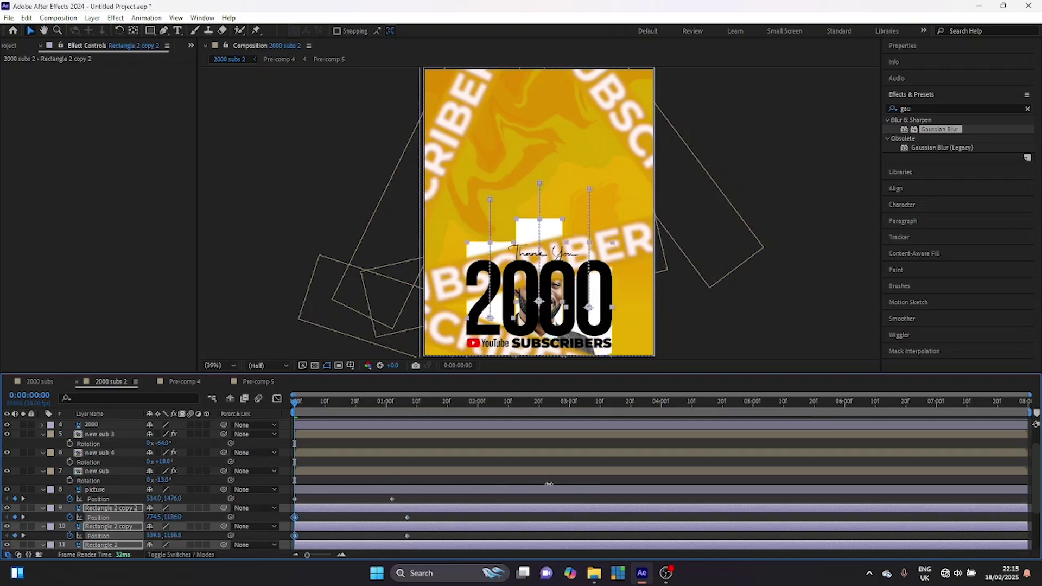
pyautogui.hotkey('shift', 'Down')
pyautogui.hotkey('shift', 'Down')
pyautogui.hotkey('shift', 'Down')
pyautogui.hotkey('shift', 'Down')
pyautogui.press('Down')
pyautogui.press('Down')
pyautogui.press('Down')
pyautogui.press('Down')
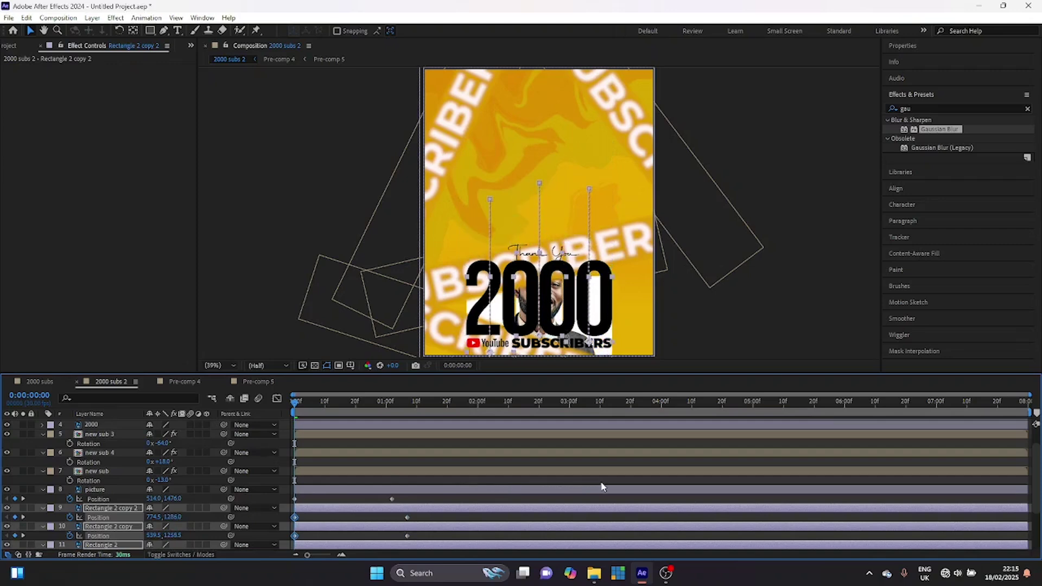
# Stagger the rectangles by starting Rectangle 2 copy at about frame 4 and Rectangle 2 at about frame 8.
pyautogui.click(324, 520)
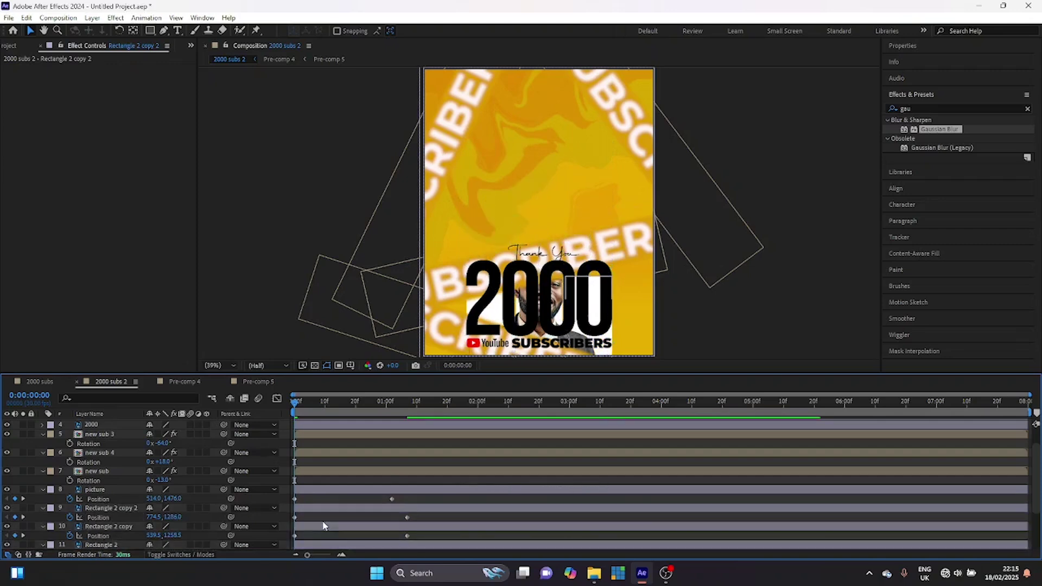
pyautogui.click(310, 527)
pyautogui.moveTo(310, 526); pyautogui.dragTo(337, 548)
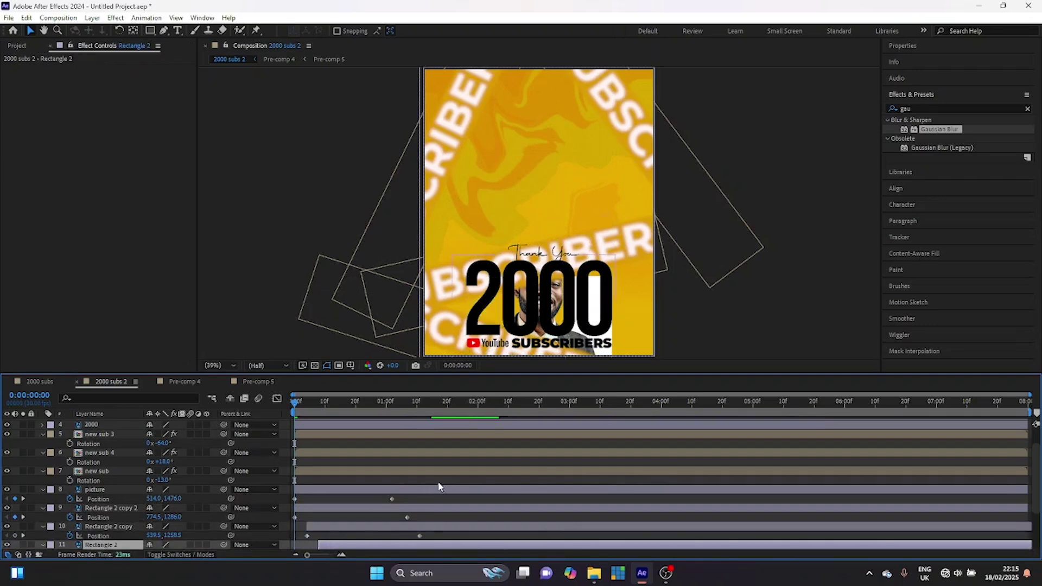
# Apply Easy Ease to the position keyframes of the picture and three rectangles and adjust their curves in the Graph Editor.
pyautogui.moveTo(460, 497); pyautogui.dragTo(281, 496)
pyautogui.press('F9')
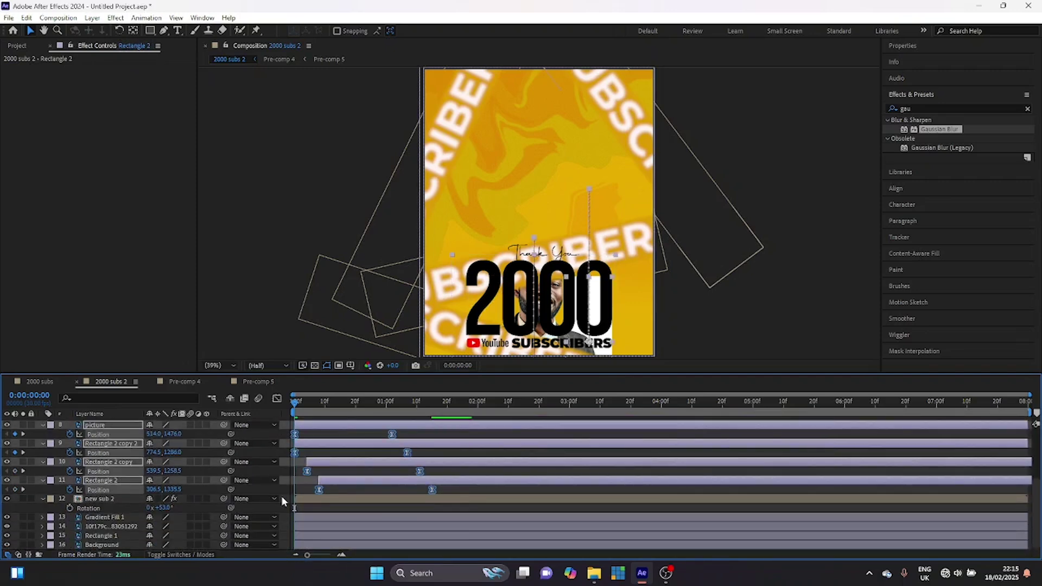
pyautogui.click(277, 400)
pyautogui.moveTo(463, 500); pyautogui.dragTo(345, 523)
pyautogui.click(277, 400)
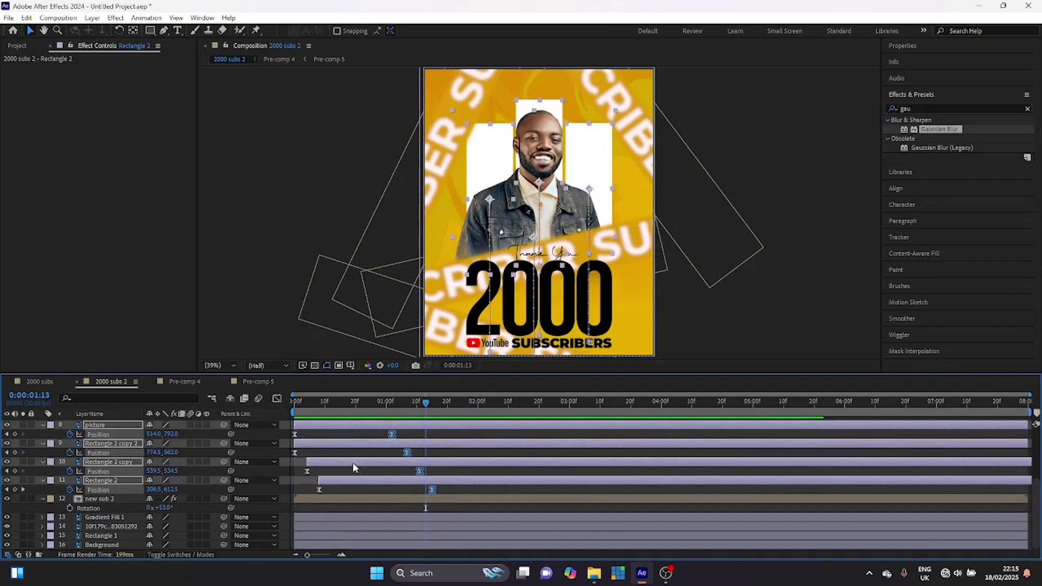
# Delay the picture layer to start at about frame 11.
pyautogui.click(329, 437)
pyautogui.click(323, 425)
pyautogui.moveTo(323, 429); pyautogui.dragTo(354, 431)
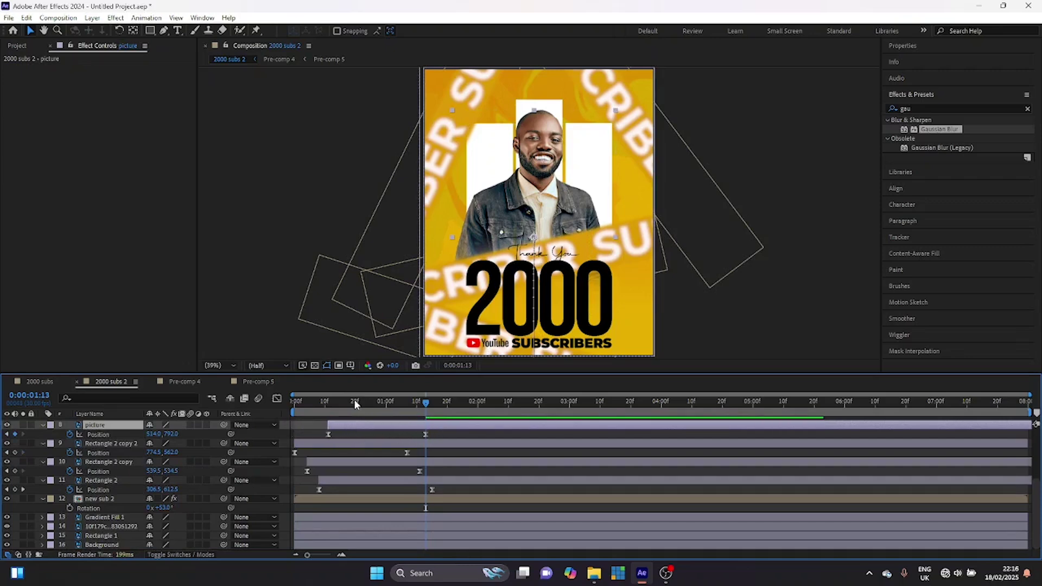
# Preview the entrance and retime the picture layer to start at about frame 13 with its last position keyframe at about 1:18.
pyautogui.click(308, 405)
pyautogui.press('space')
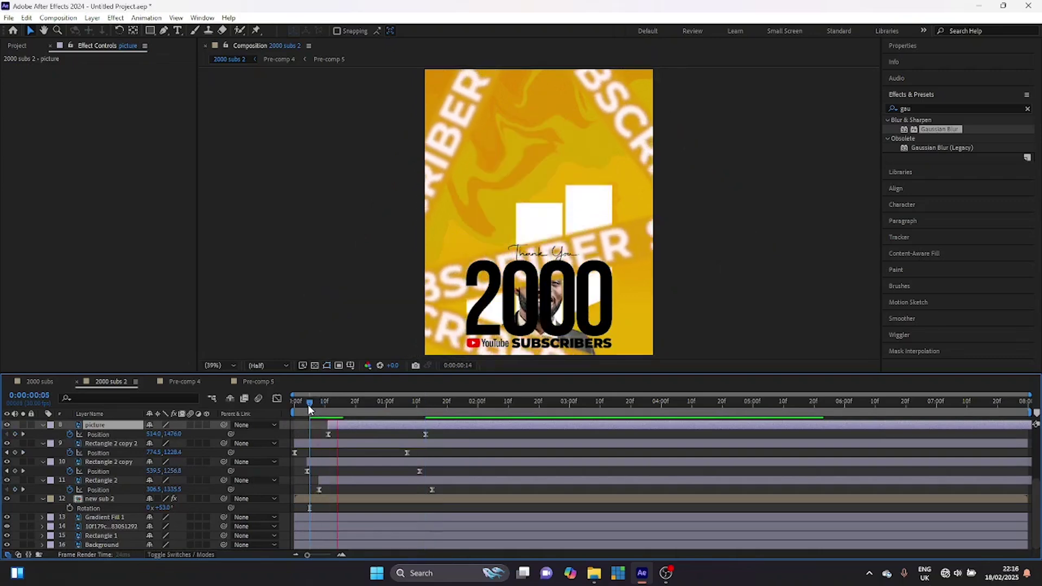
pyautogui.press('space')
pyautogui.moveTo(426, 435); pyautogui.dragTo(399, 430)
pyautogui.click(326, 402)
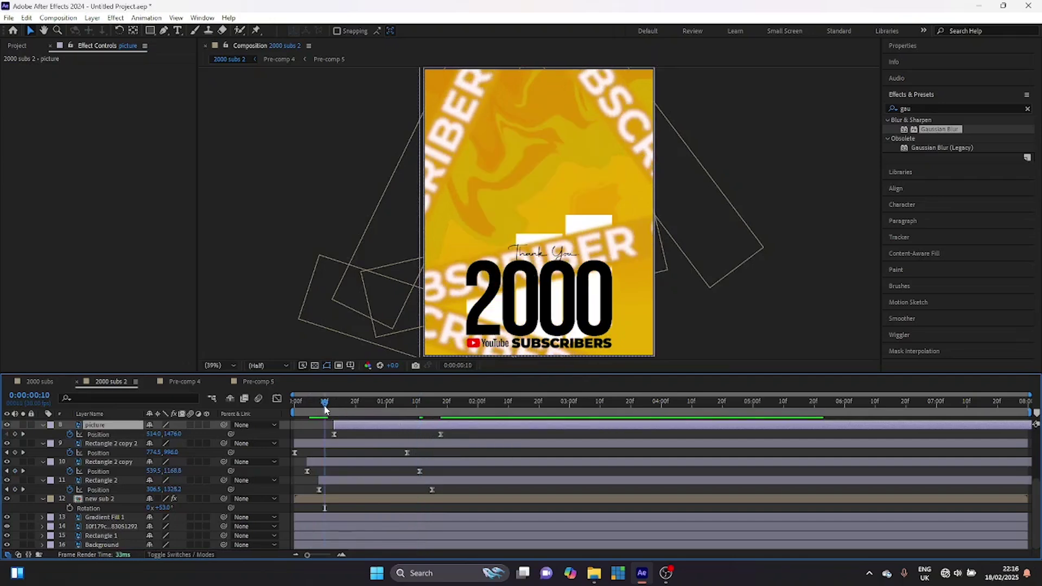
# Preview the retimed entrance of the photo and rectangles from the start of the composition.
pyautogui.click(293, 407)
pyautogui.press('space')
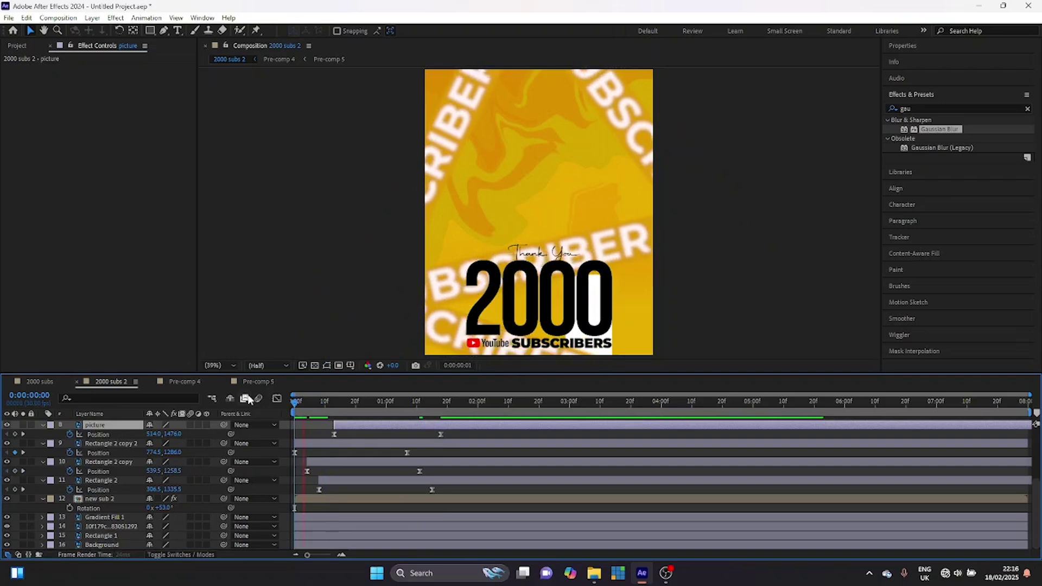
pyautogui.press('space')
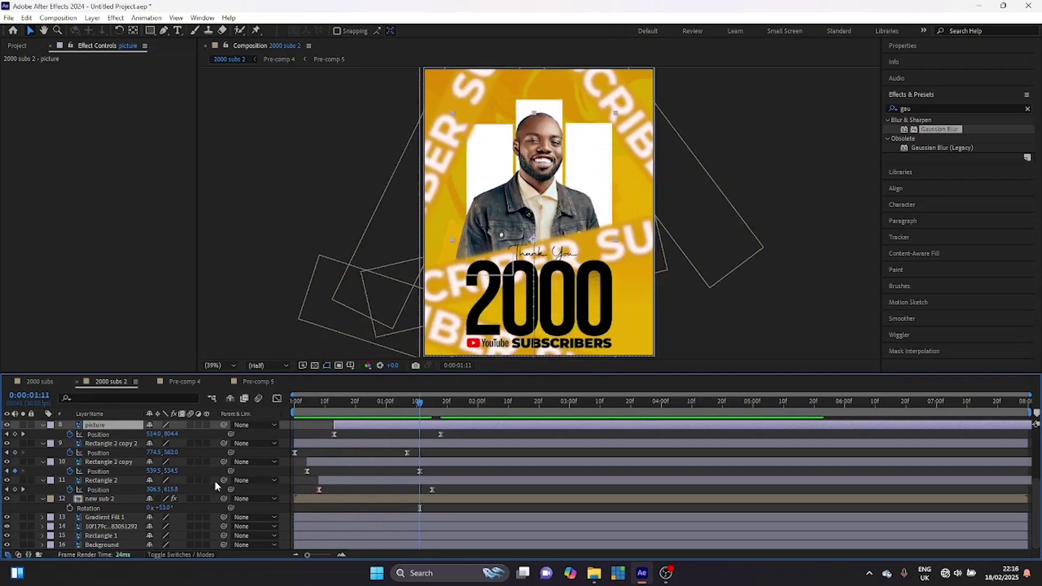
# Draw a red four-sided Pen shape from the lower text strip's slanted top edge to below the poster, and place its layer directly above the picture layer.
pyautogui.click(163, 31)
pyautogui.click(117, 435)
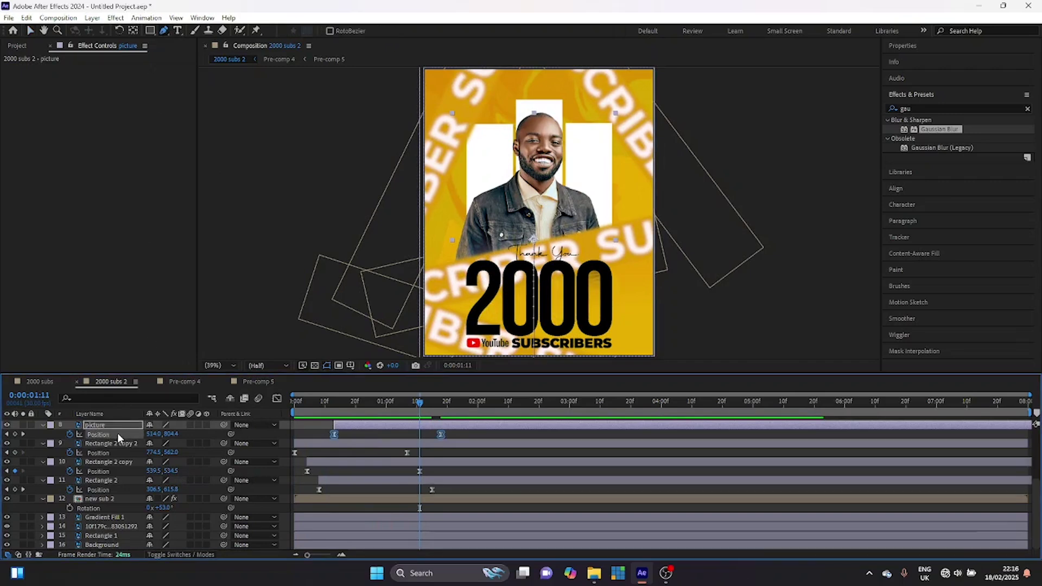
pyautogui.click(38, 432)
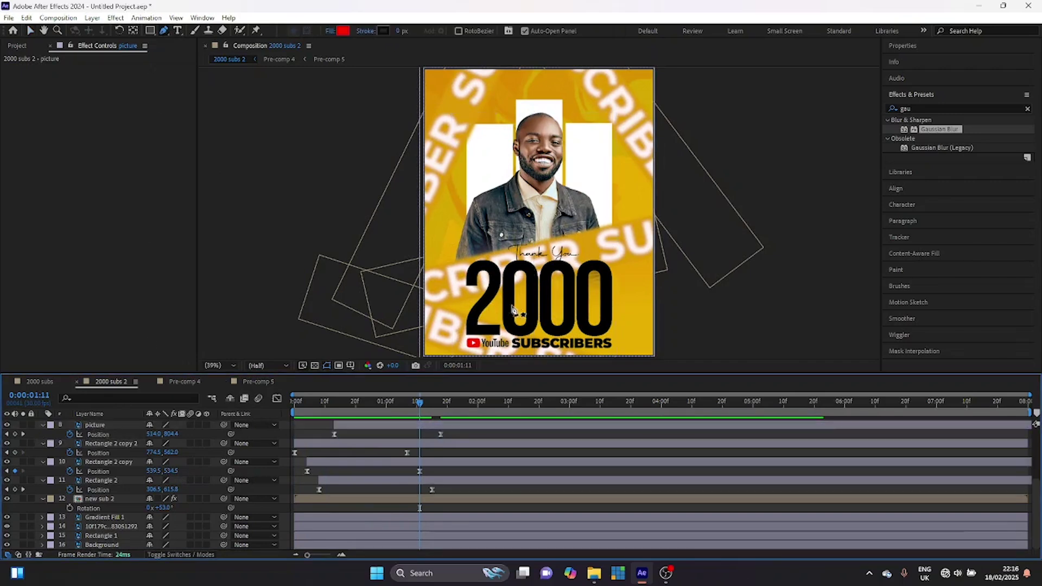
pyautogui.click(454, 344)
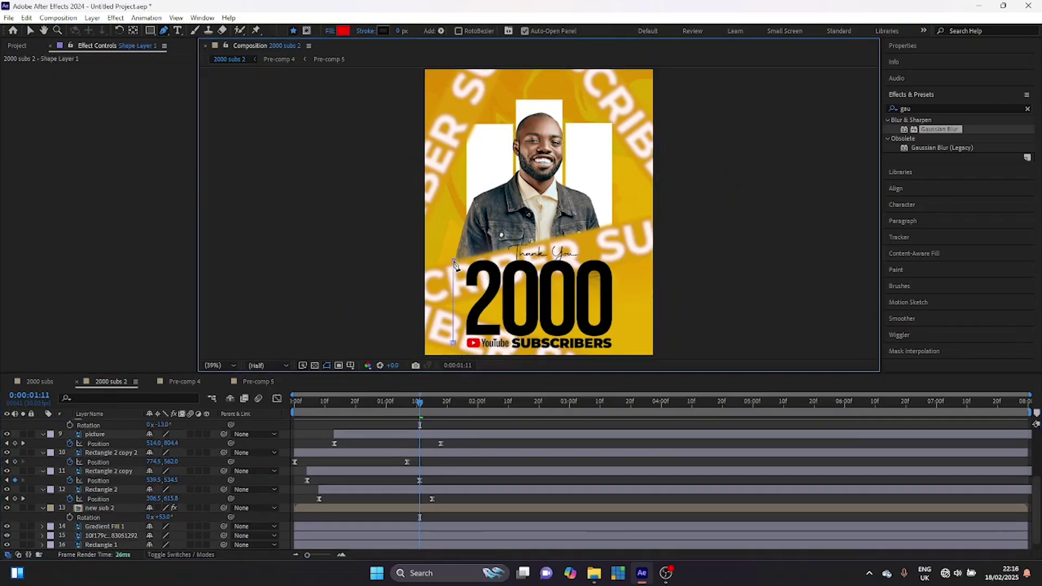
pyautogui.click(622, 224)
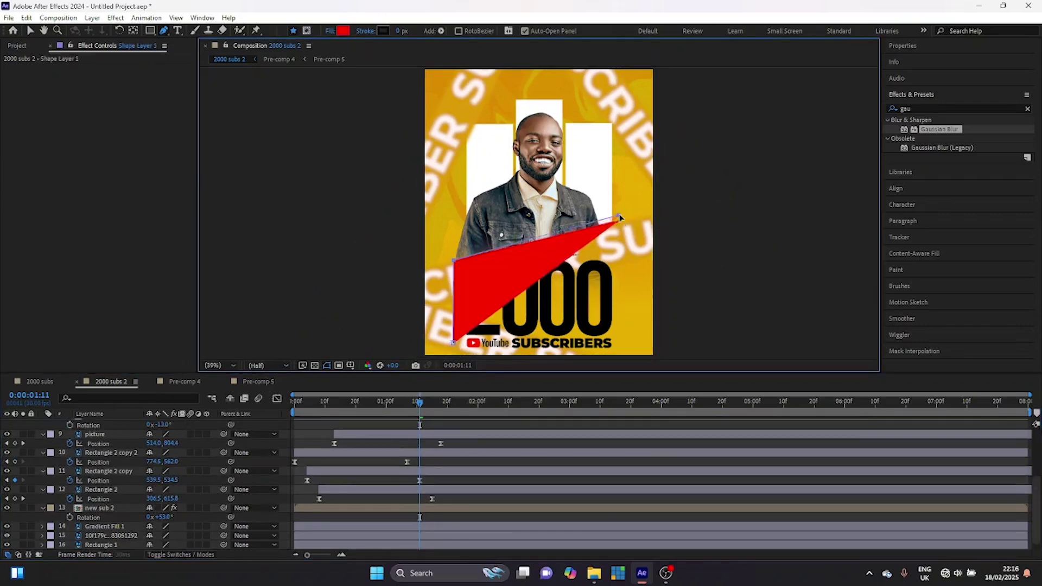
pyautogui.click(624, 355)
pyautogui.moveTo(454, 344); pyautogui.dragTo(452, 362)
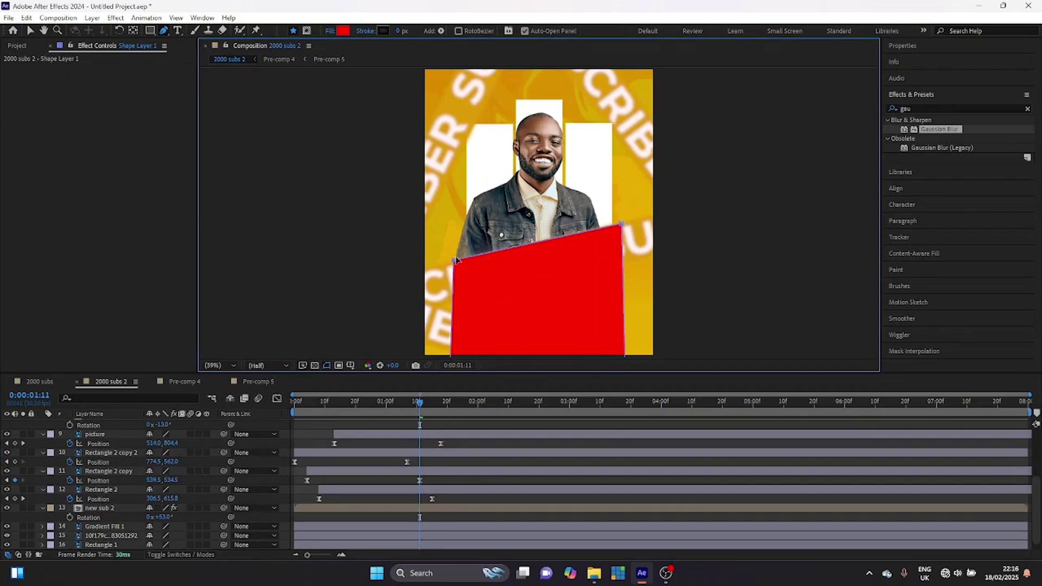
pyautogui.moveTo(455, 263); pyautogui.dragTo(440, 265)
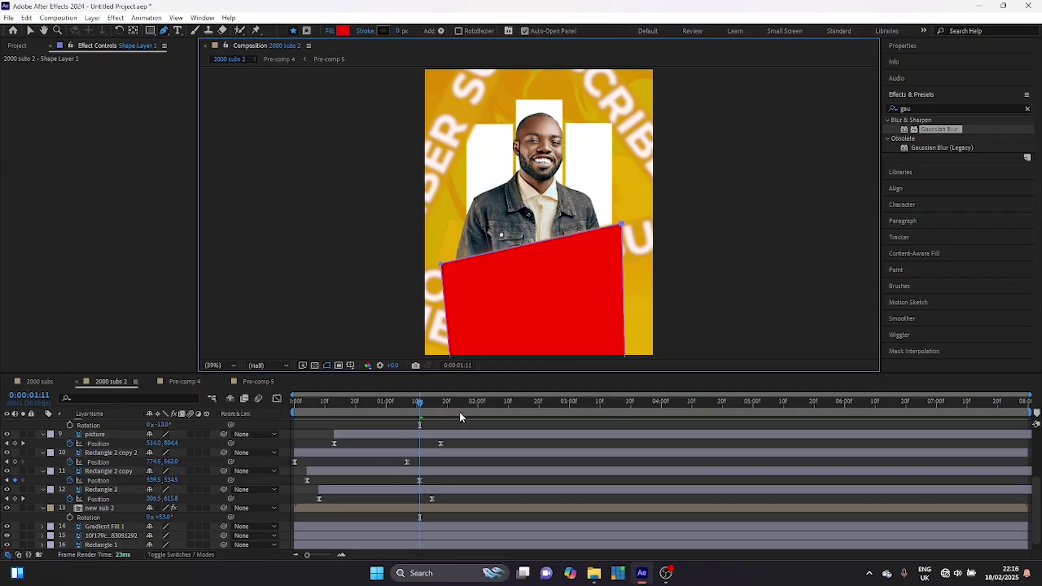
pyautogui.scroll(5, 82, 458)
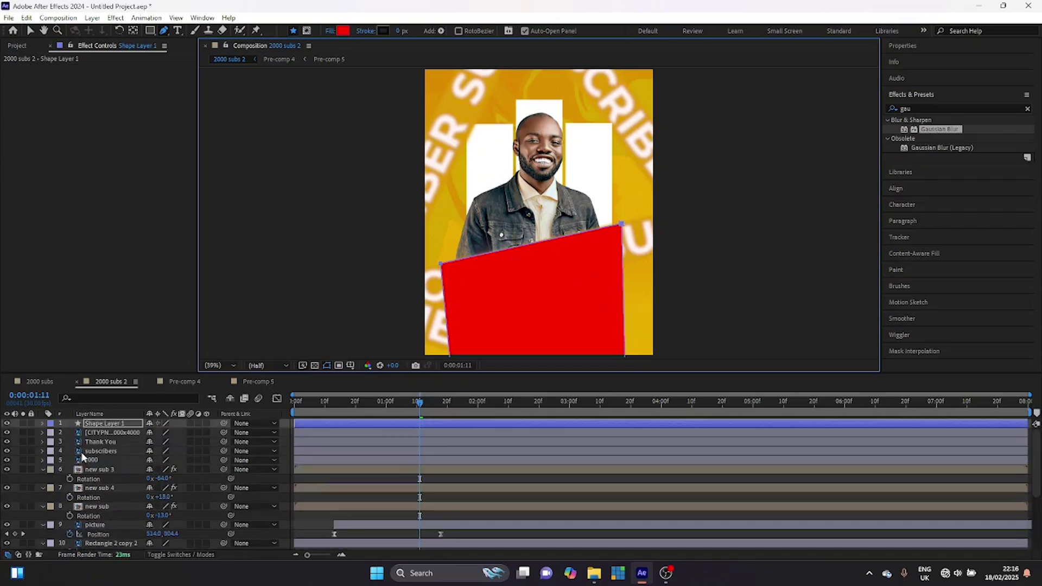
pyautogui.moveTo(104, 468); pyautogui.dragTo(103, 522)
# Set Shape Layer 1 as the inverted track matte of the picture and the three rectangle layers.
pyautogui.click(103, 524)
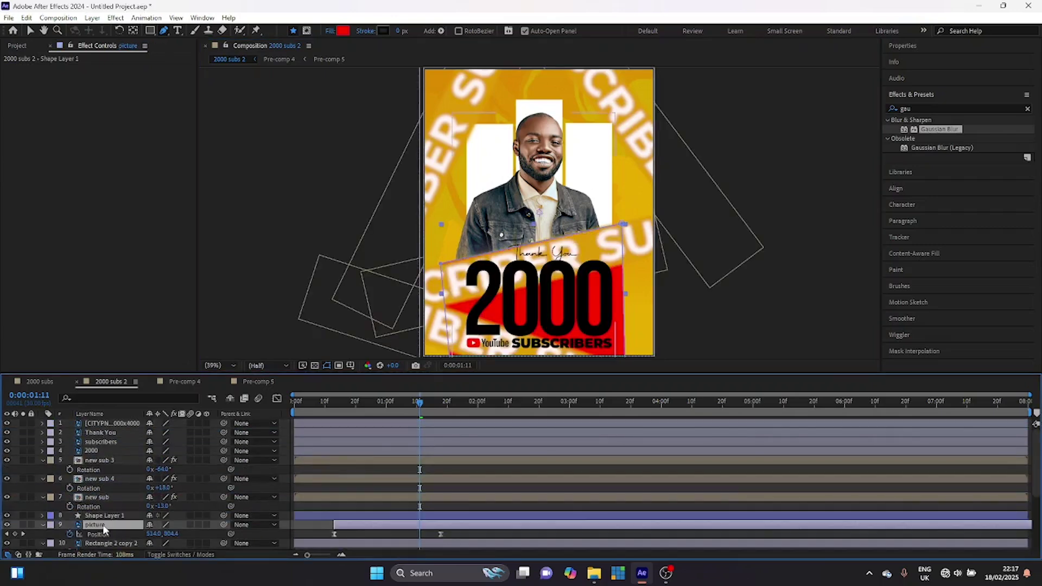
pyautogui.scroll(-1, 103, 524)
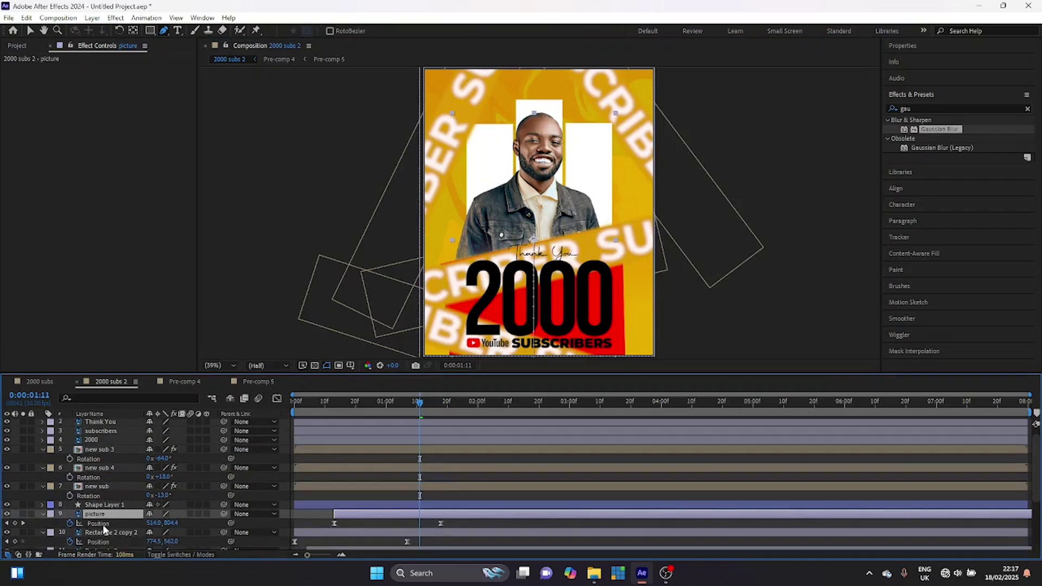
pyautogui.scroll(-5, 103, 524)
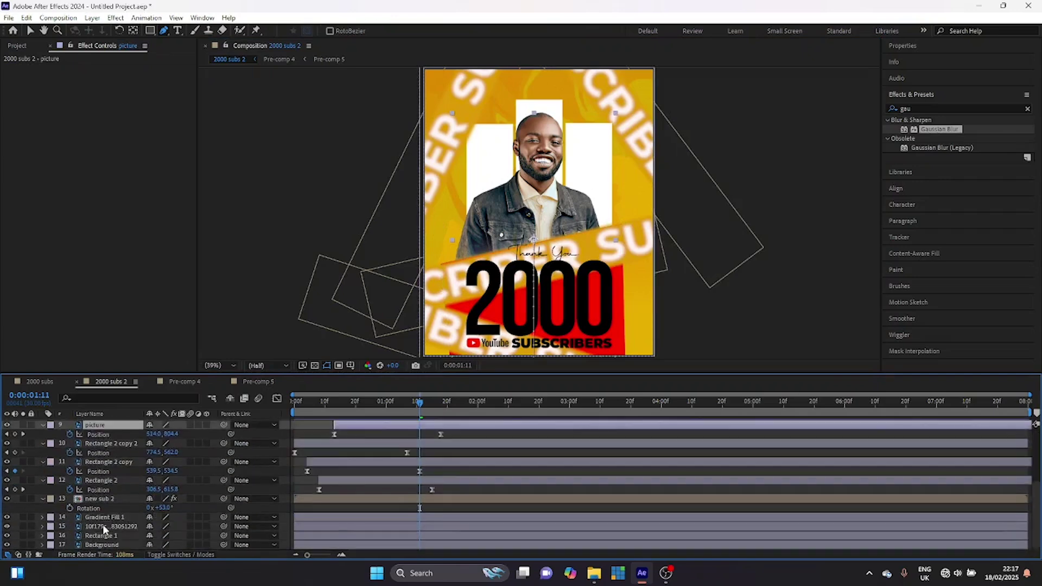
pyautogui.keyDown('shift'); pyautogui.click(105, 480); pyautogui.keyUp('shift')
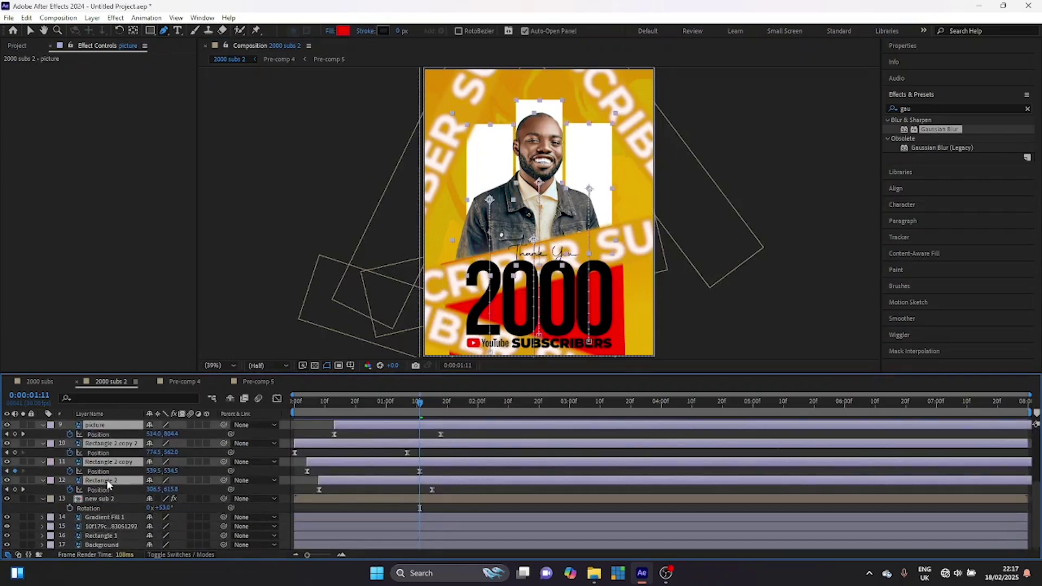
pyautogui.click(177, 555)
pyautogui.click(224, 443)
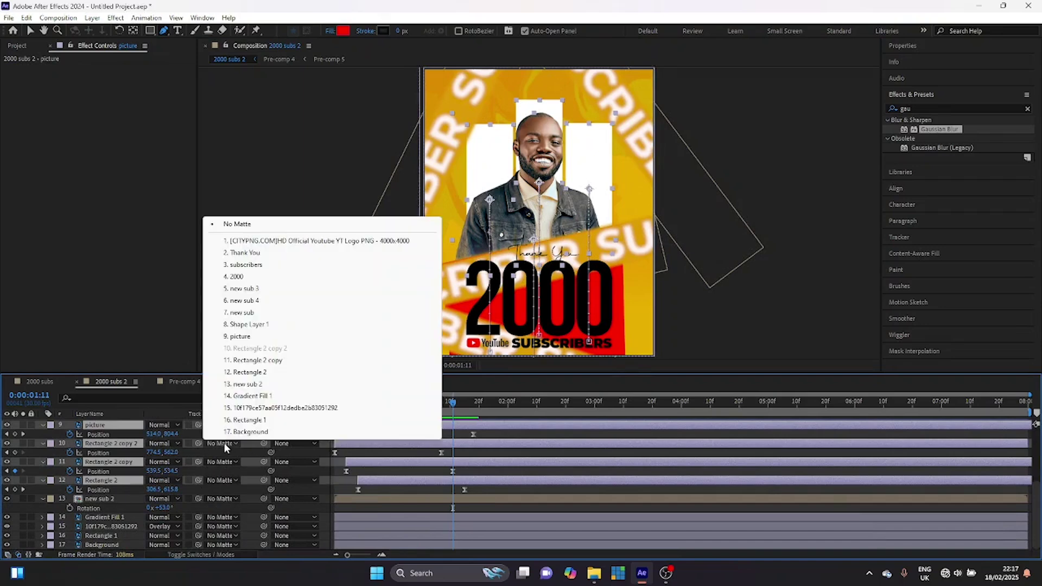
pyautogui.click(249, 325)
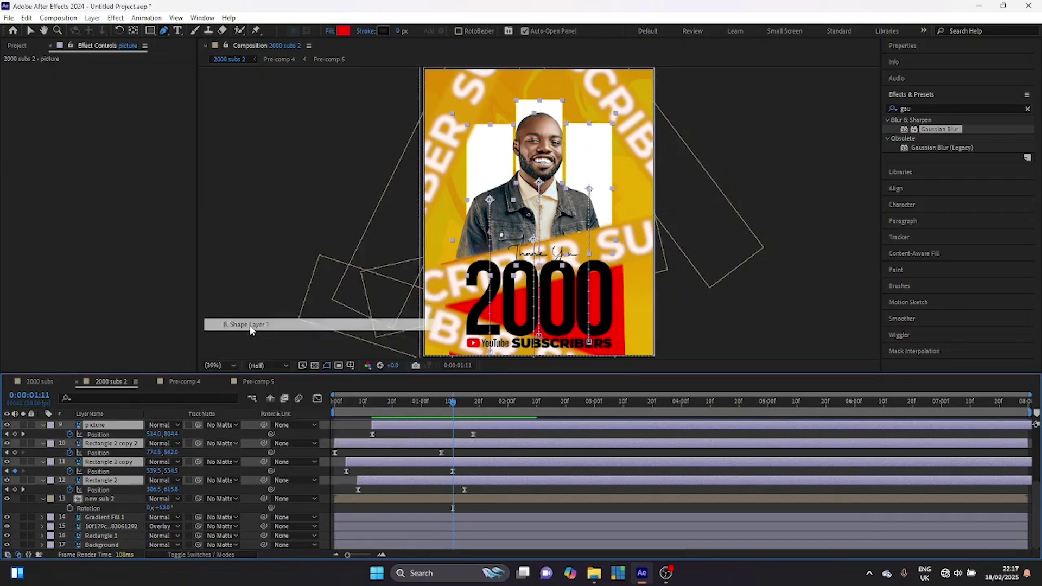
pyautogui.press('space')
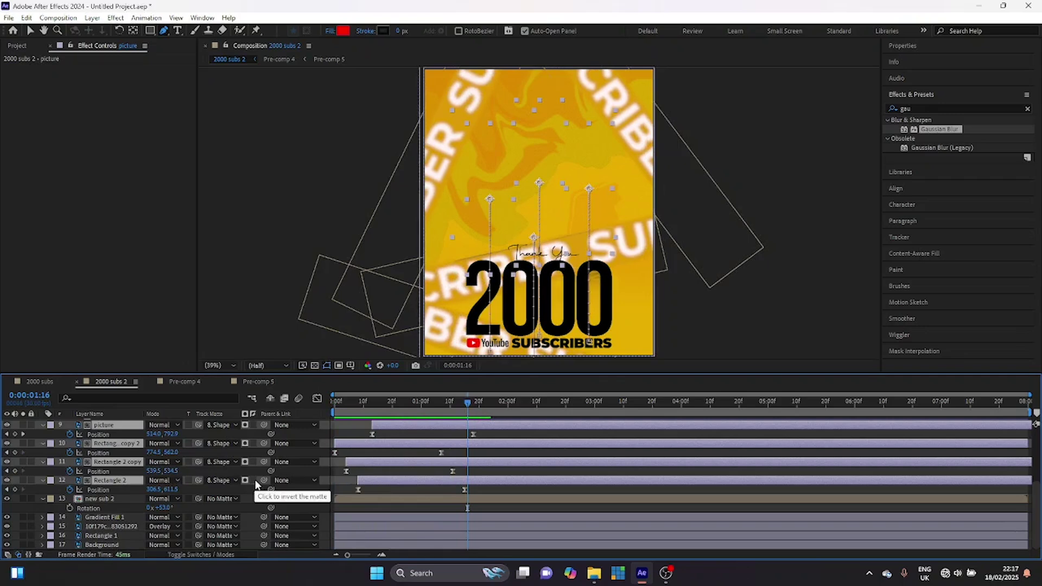
pyautogui.click(256, 483)
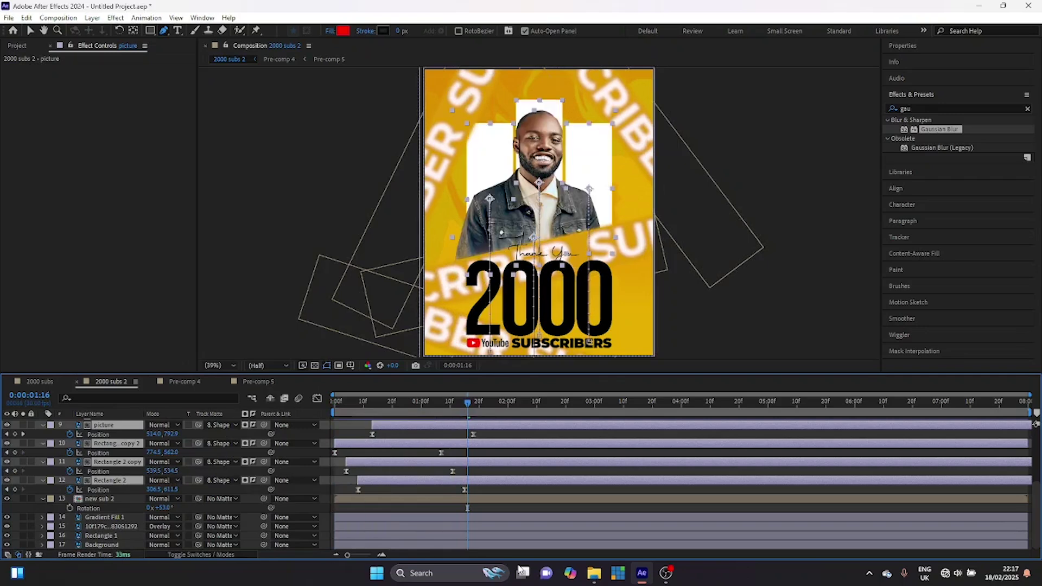
# Preview the matted entrance from the start, clear the layer selection and scrub back to frame 1.
pyautogui.press('Home')
pyautogui.press('space')
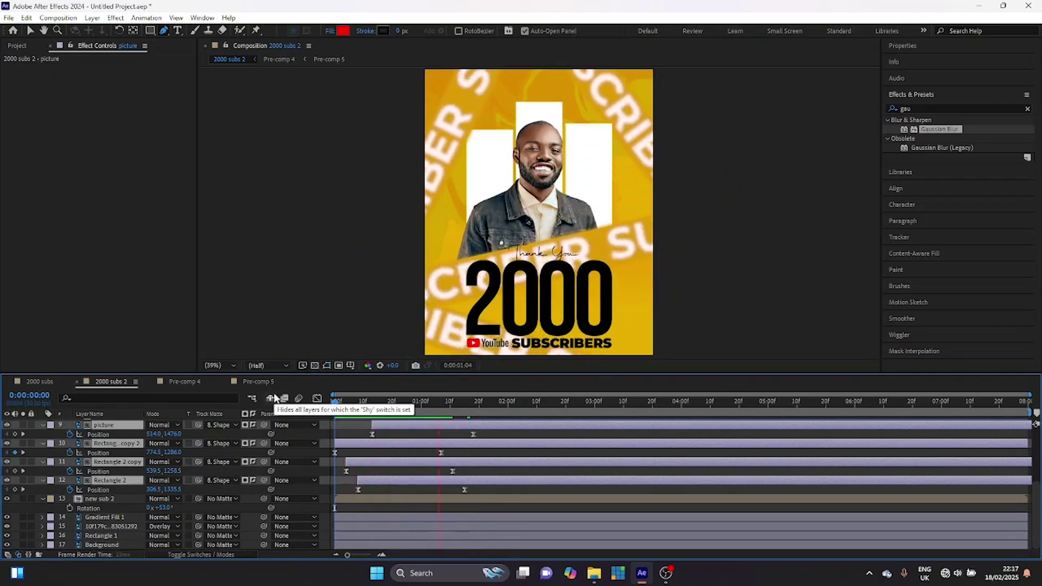
pyautogui.press('space')
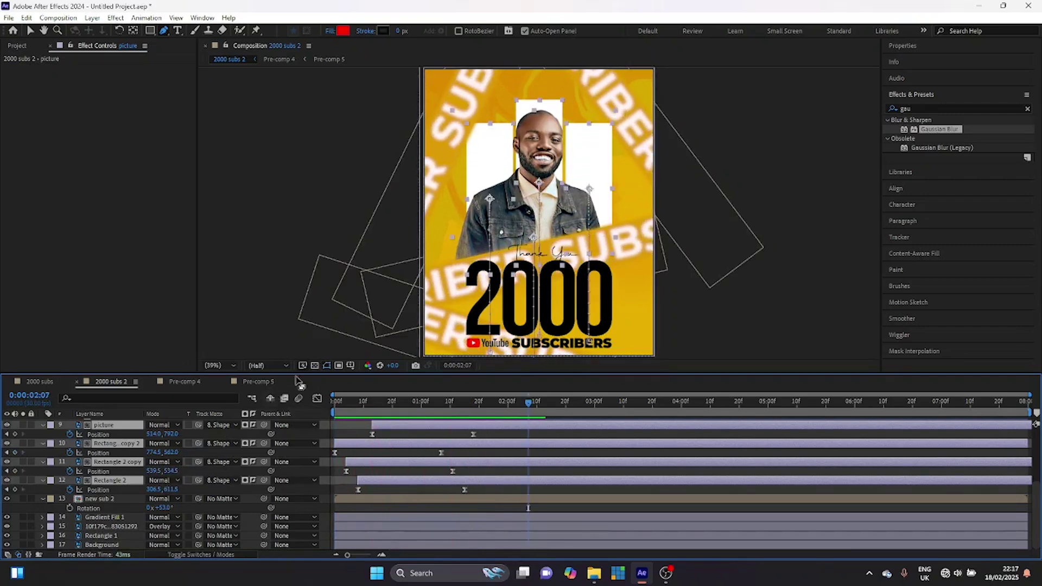
pyautogui.click(347, 431)
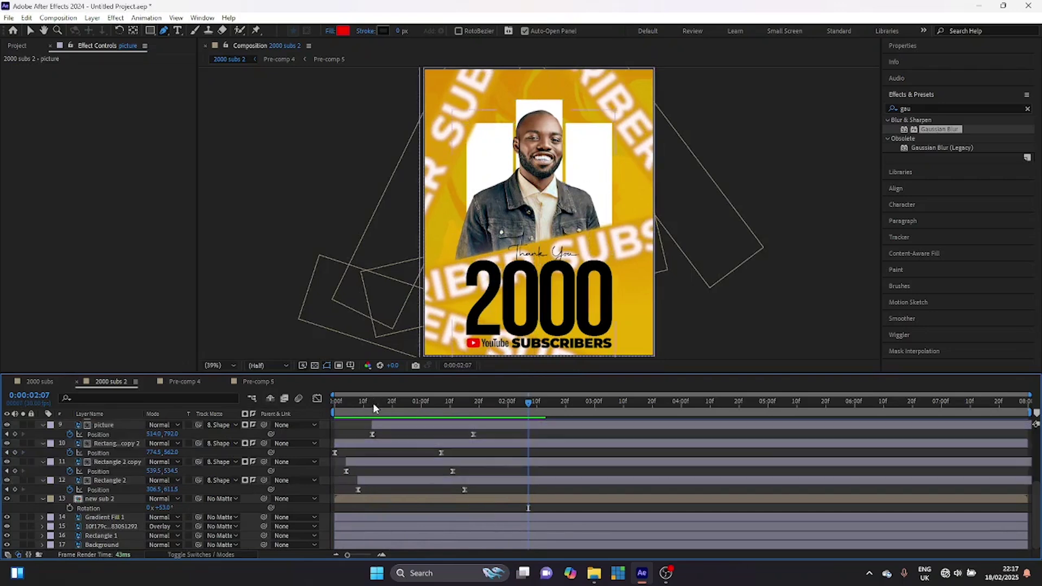
pyautogui.moveTo(440, 412); pyautogui.dragTo(338, 411)
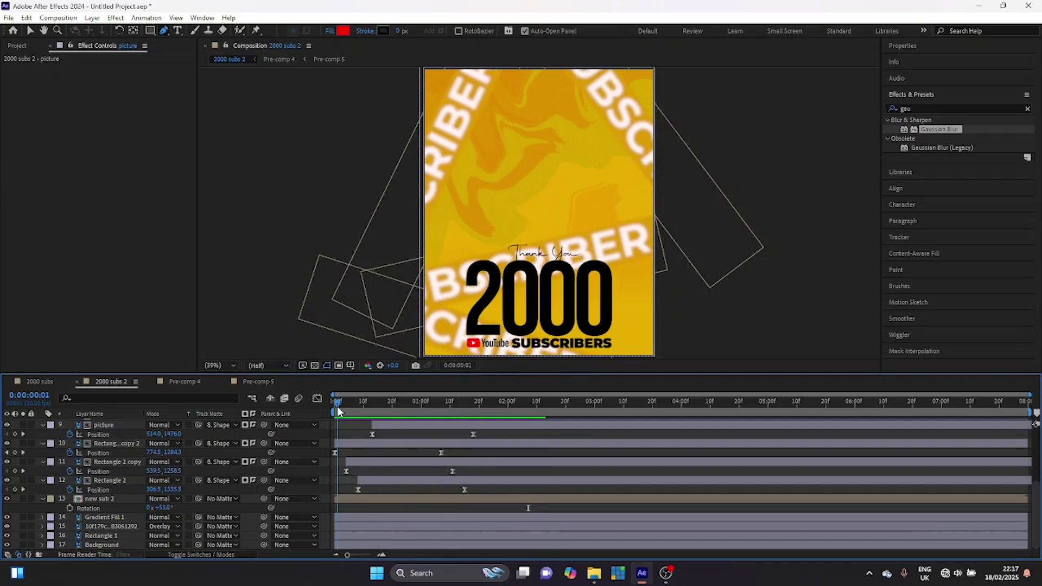
# Convert the 2000 layer to editable text.
pyautogui.click(31, 31)
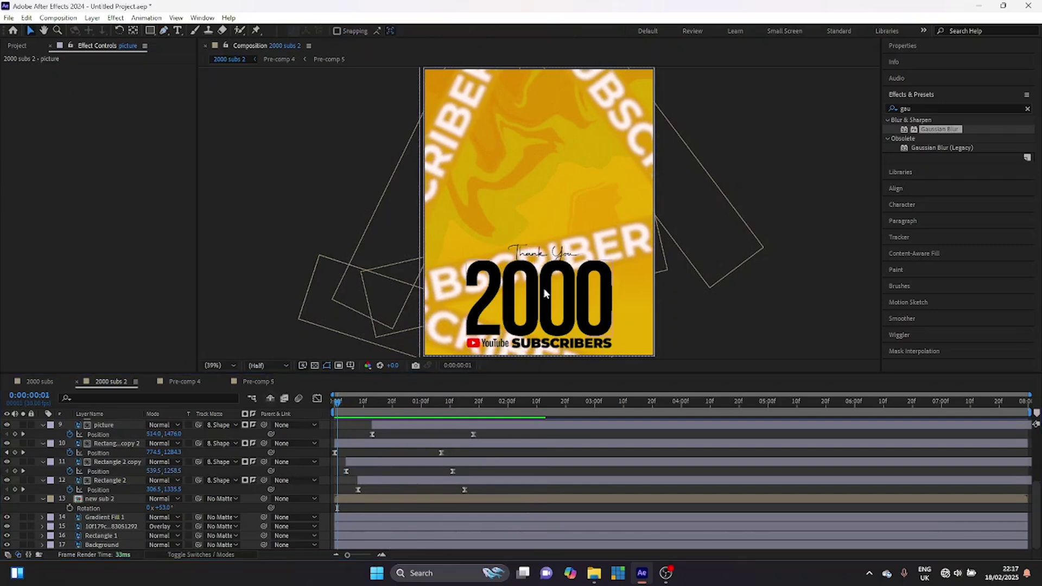
pyautogui.click(517, 308)
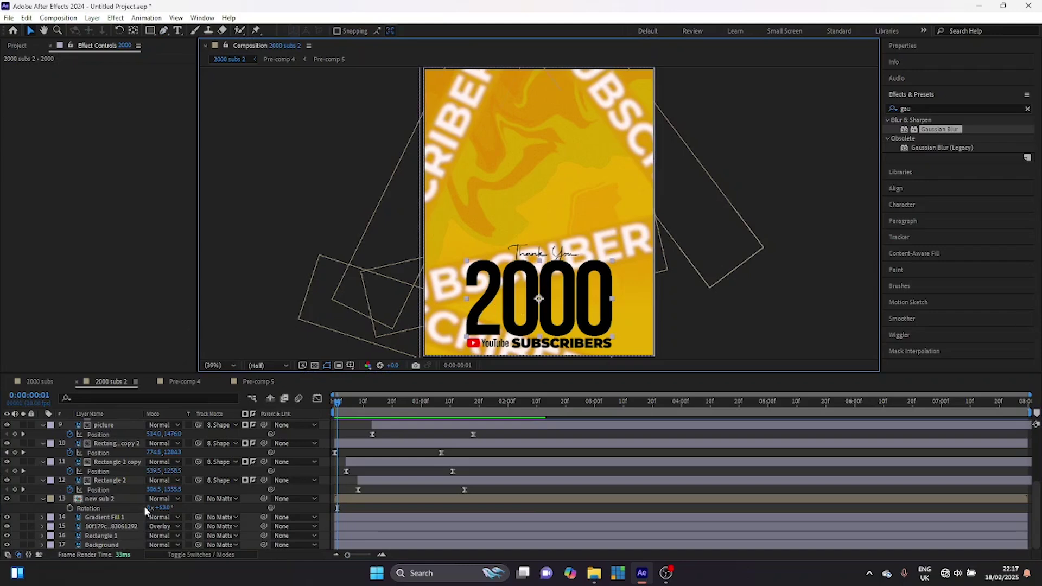
pyautogui.scroll(4, 101, 479)
pyautogui.rightClick(108, 454)
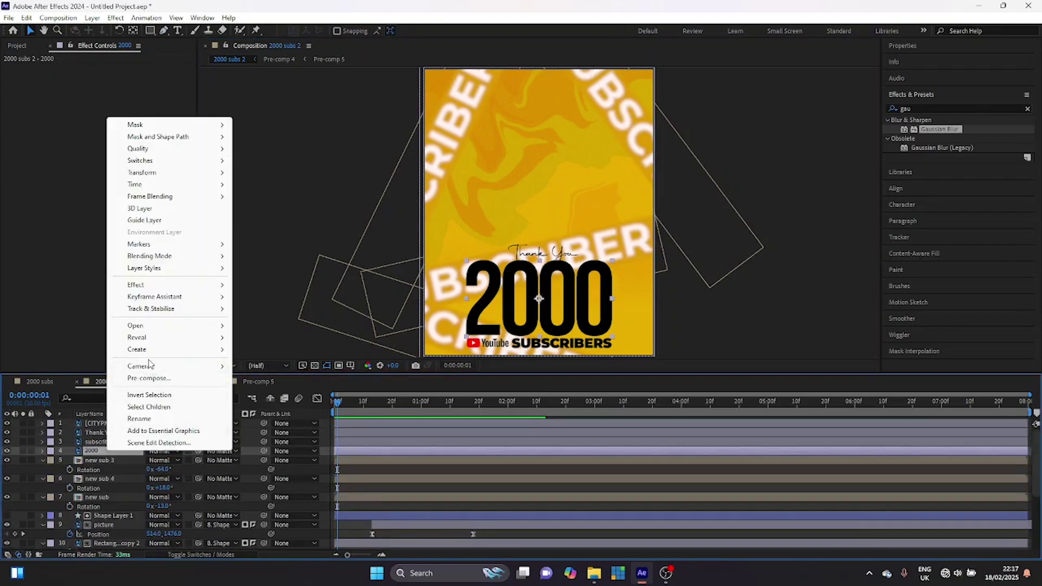
pyautogui.moveTo(150, 352)
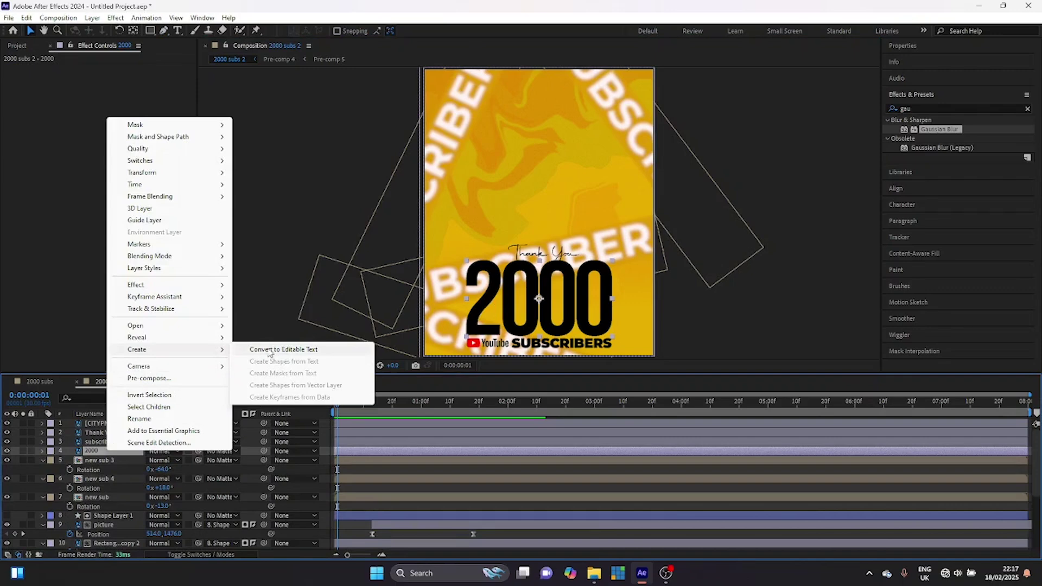
pyautogui.click(287, 351)
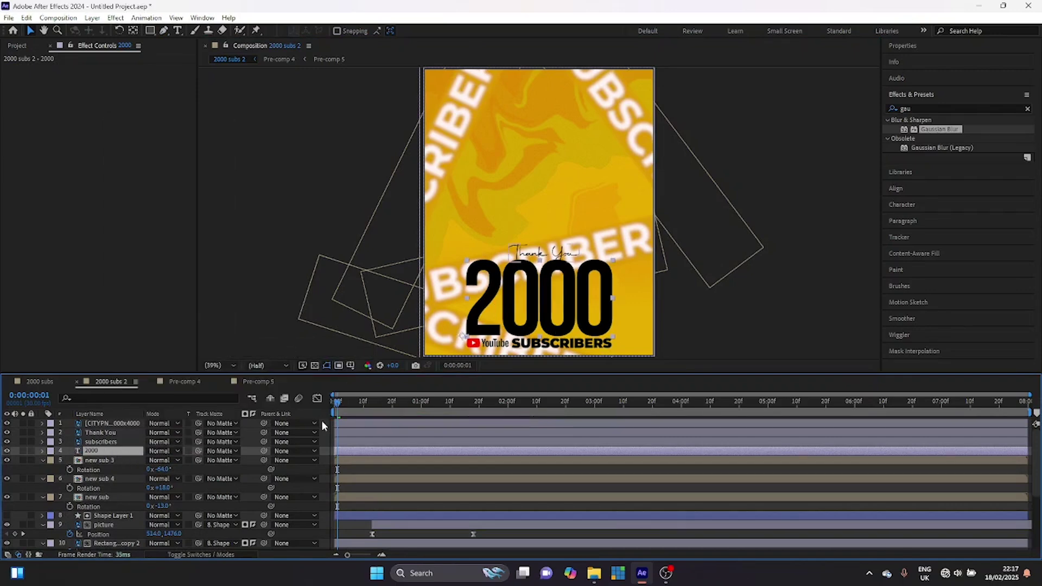
# Find the Slider Control effect and apply it to the 2000 text layer.
pyautogui.click(1029, 110)
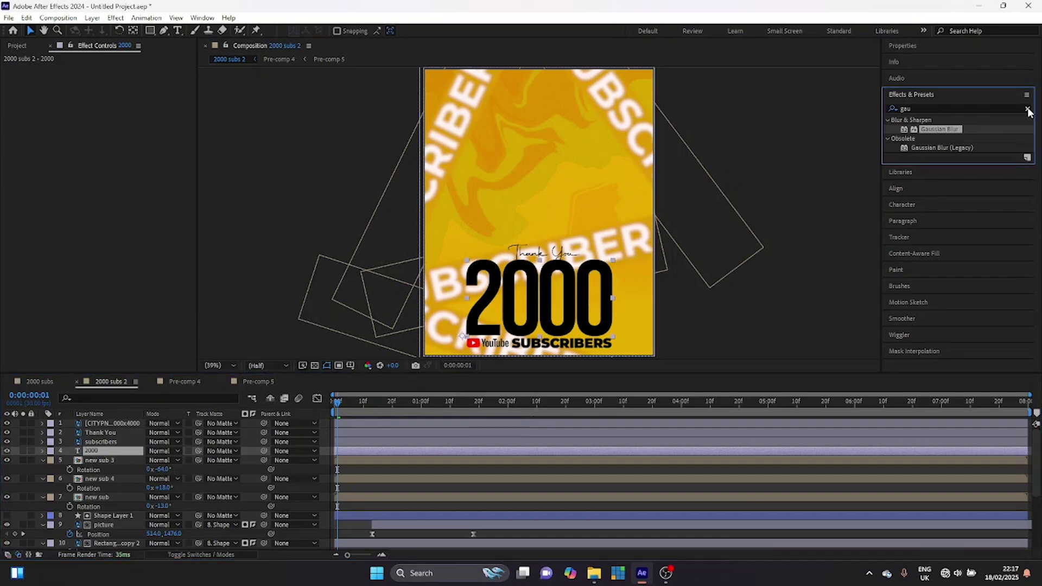
pyautogui.click(1029, 111)
pyautogui.click(987, 106)
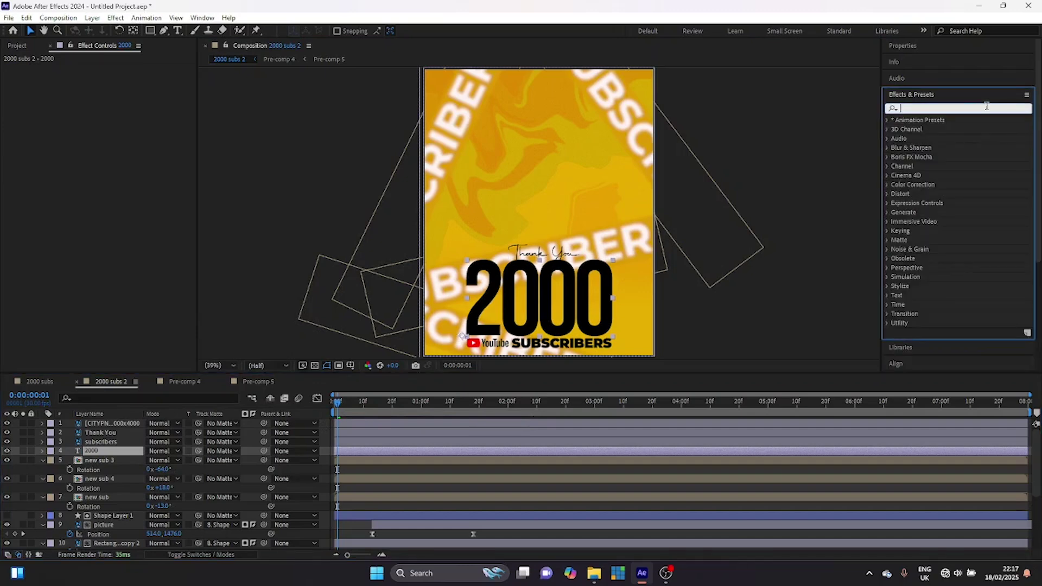
pyautogui.write('slider')
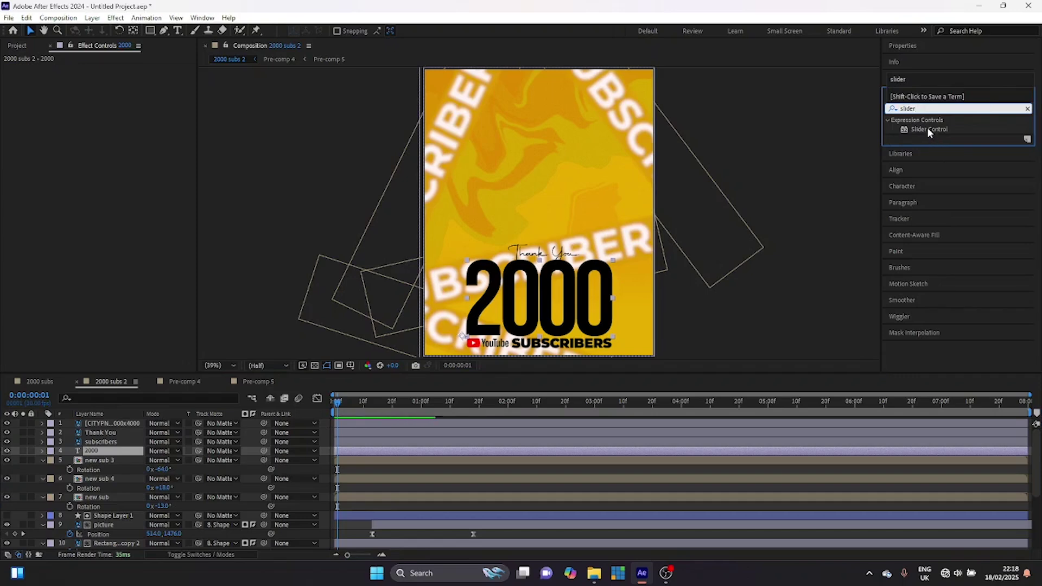
pyautogui.moveTo(927, 129); pyautogui.dragTo(523, 297)
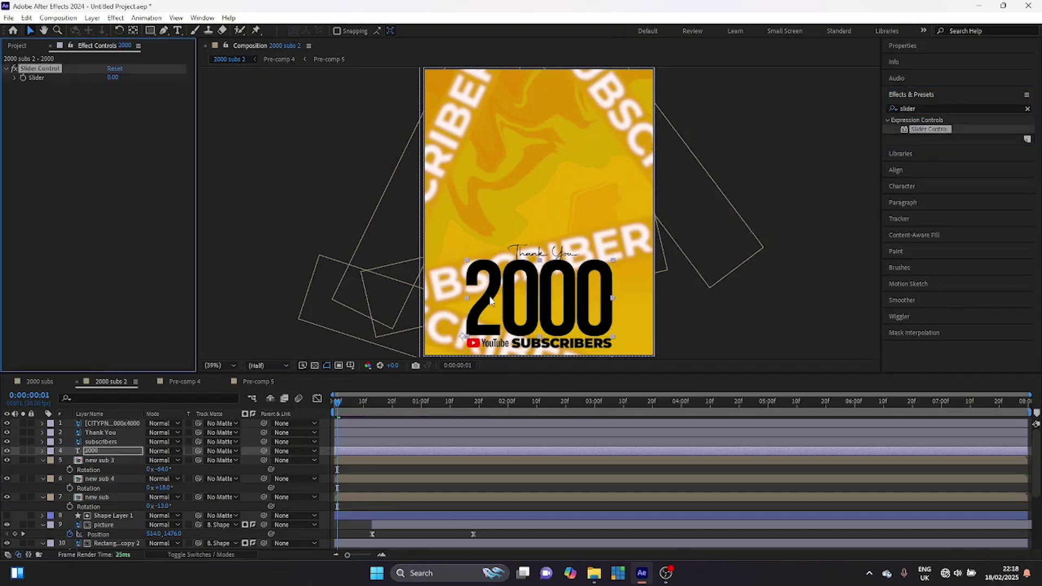
# Replace the 2000 text content with 0 and return to the Selection tool.
pyautogui.doubleClick(534, 301)
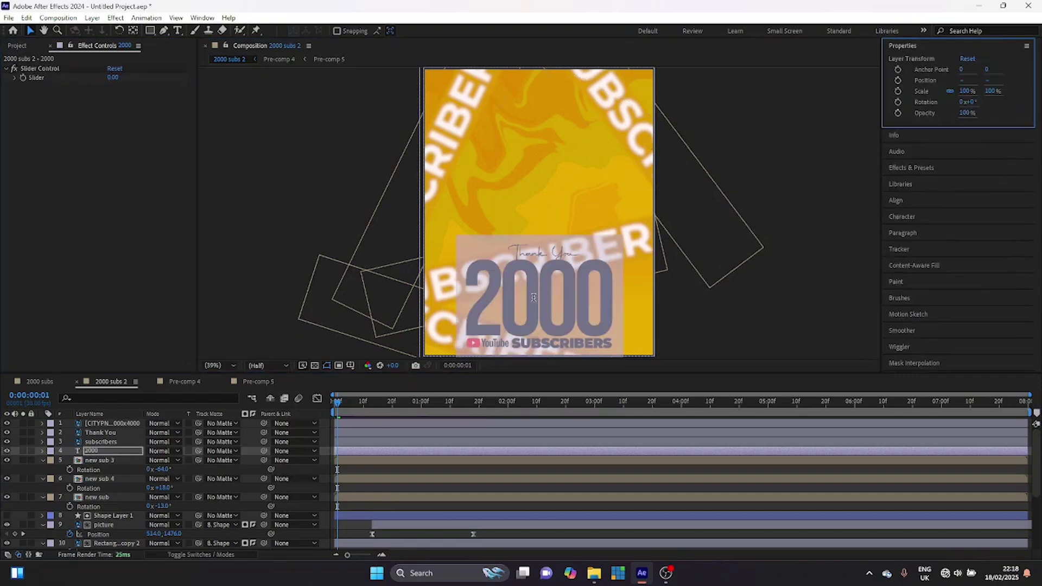
pyautogui.write('0')
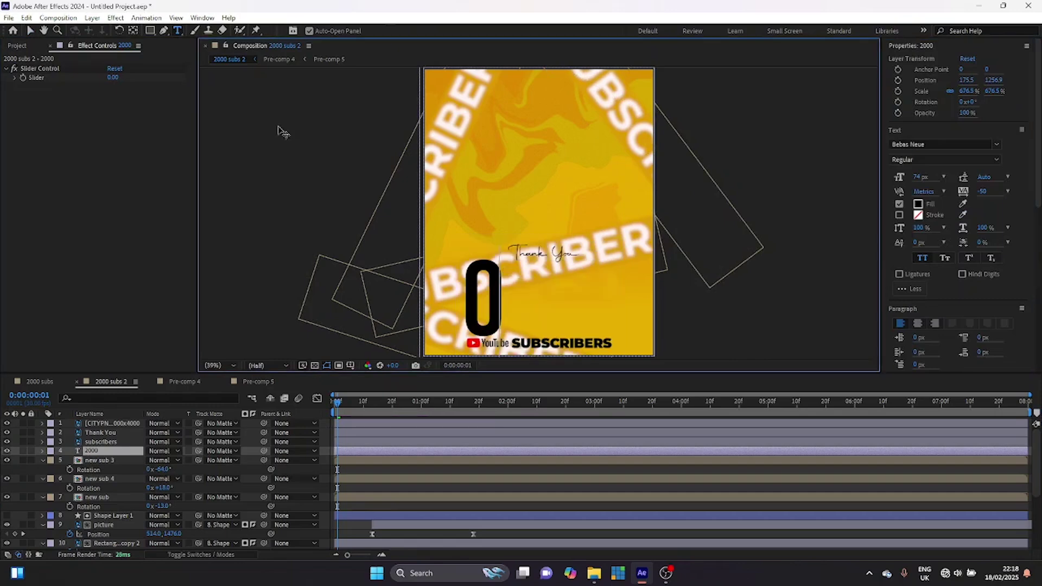
pyautogui.click(30, 31)
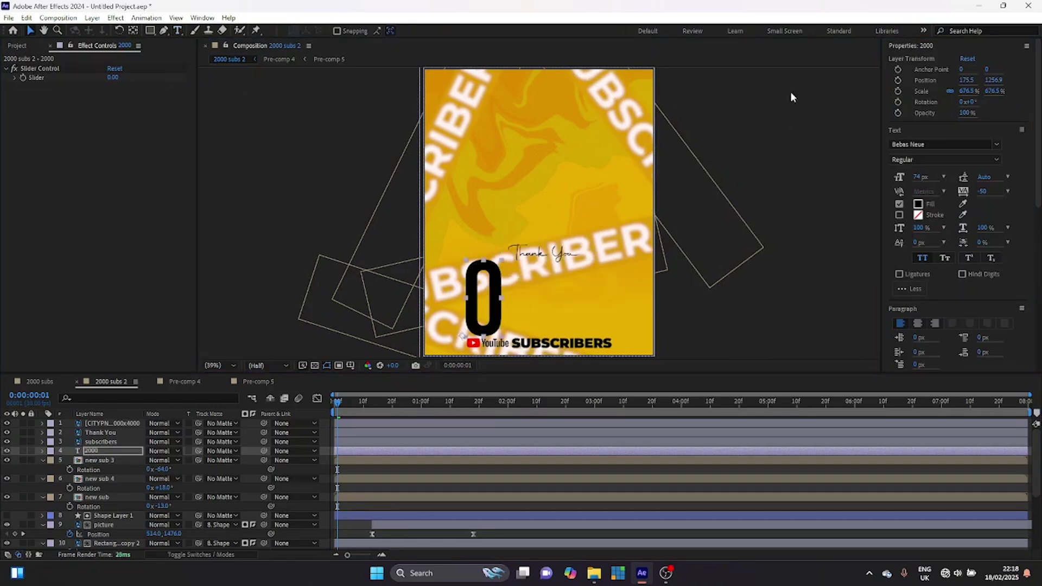
# Centre the paragraph alignment of the 2000 text layer and centre the layer horizontally in the composition.
pyautogui.click(919, 46)
pyautogui.click(904, 128)
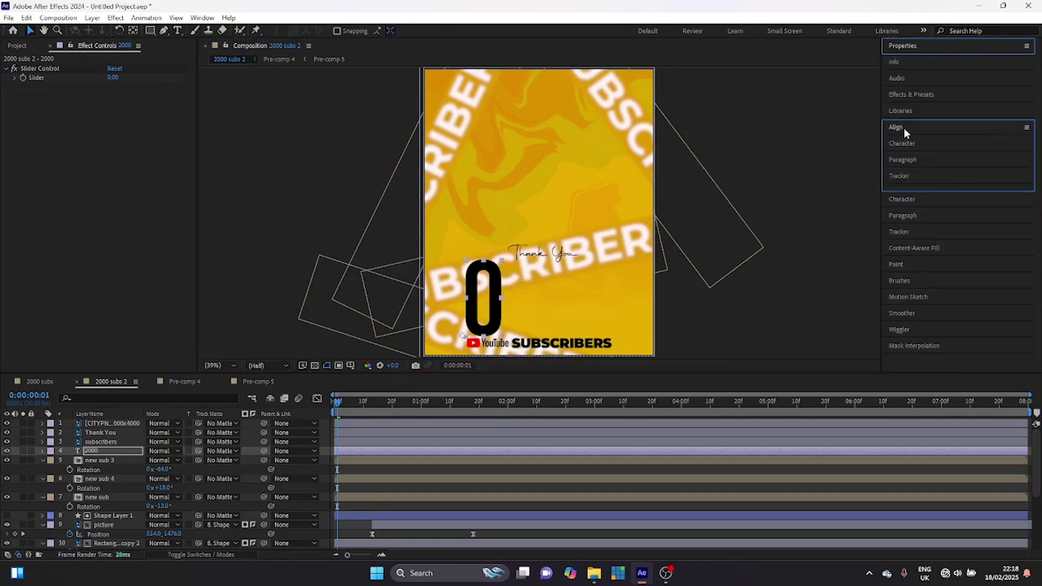
pyautogui.click(904, 45)
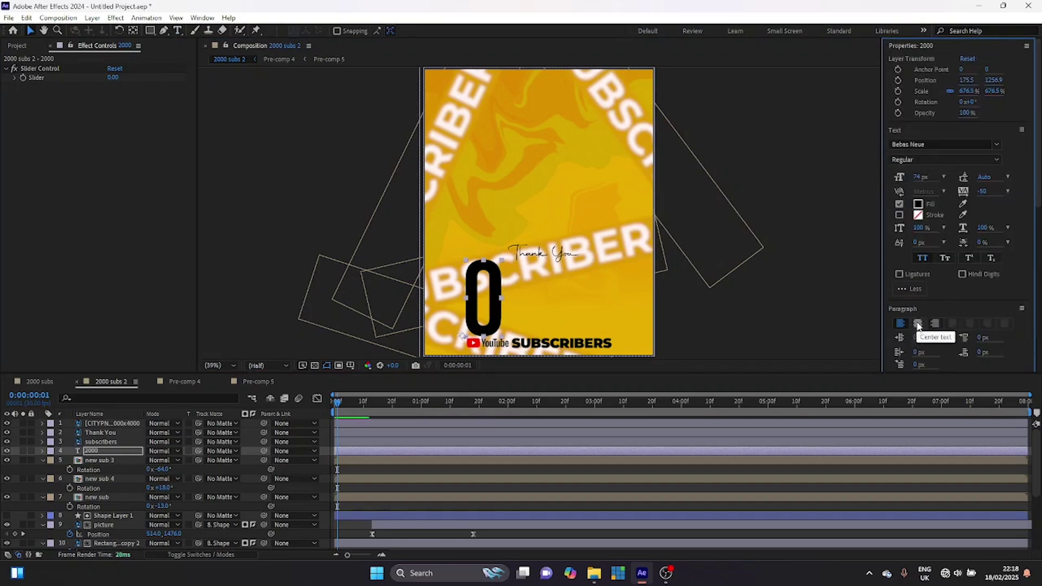
pyautogui.click(918, 325)
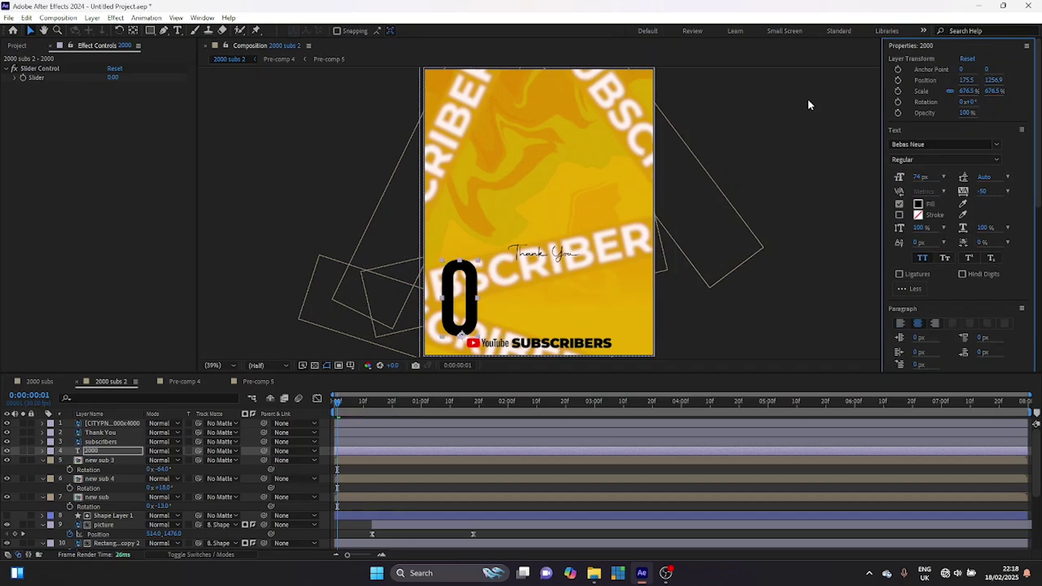
pyautogui.click(913, 48)
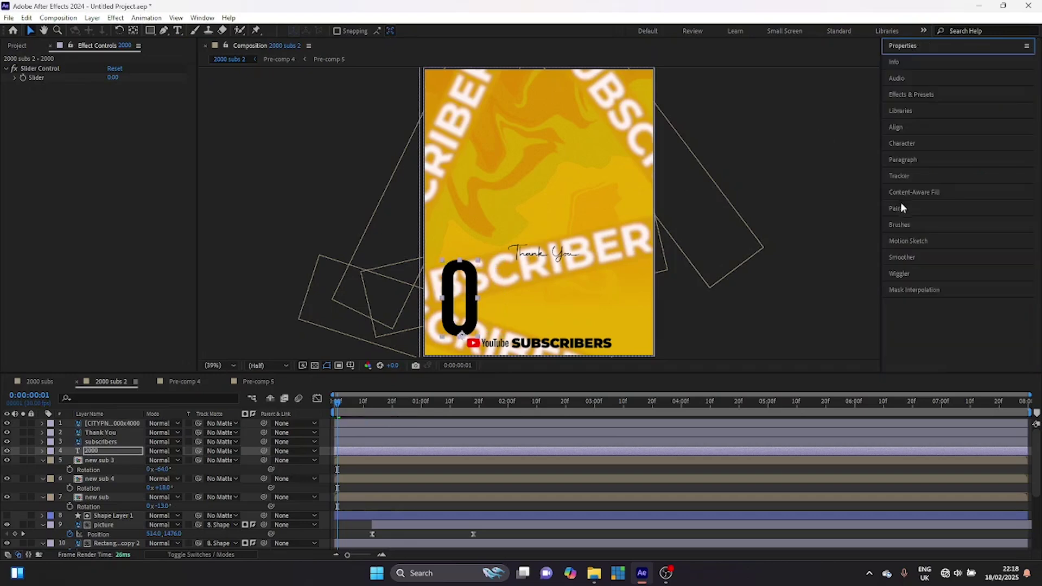
pyautogui.click(894, 127)
pyautogui.click(911, 155)
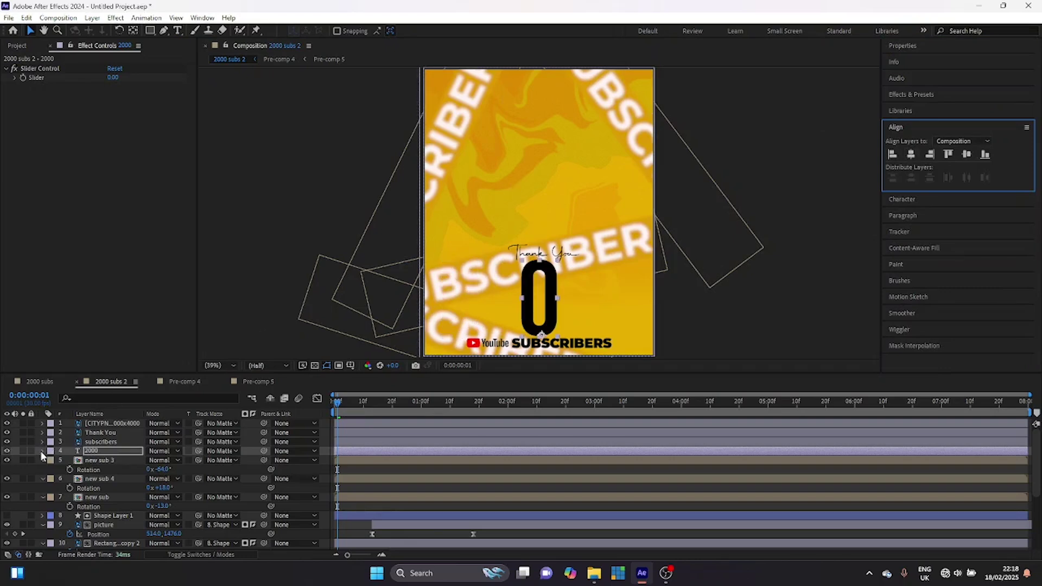
# Link the 2000 layer's Source Text directly to the Slider value of its Slider Control effect.
pyautogui.click(42, 452)
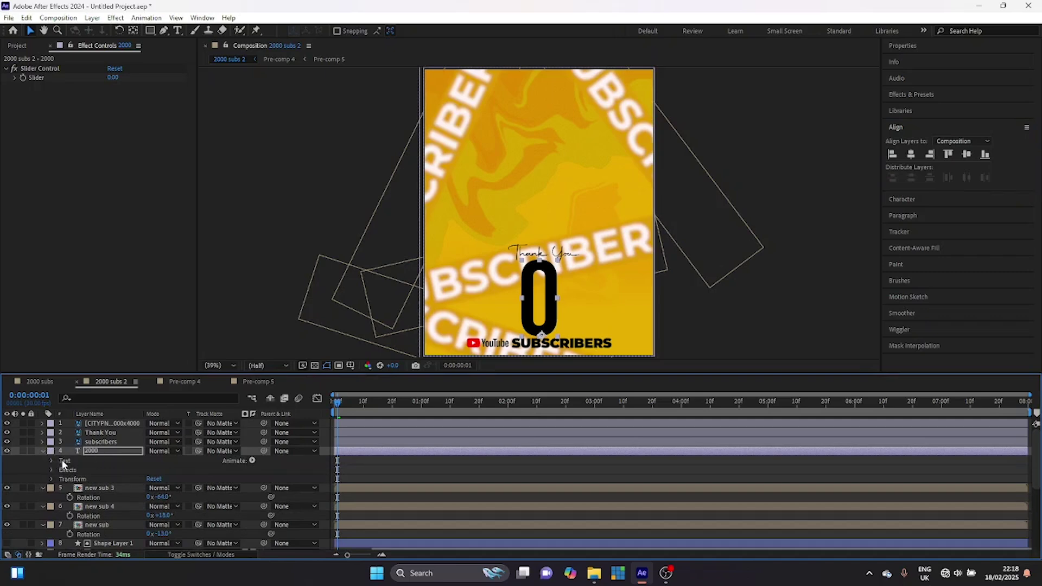
pyautogui.click(50, 469)
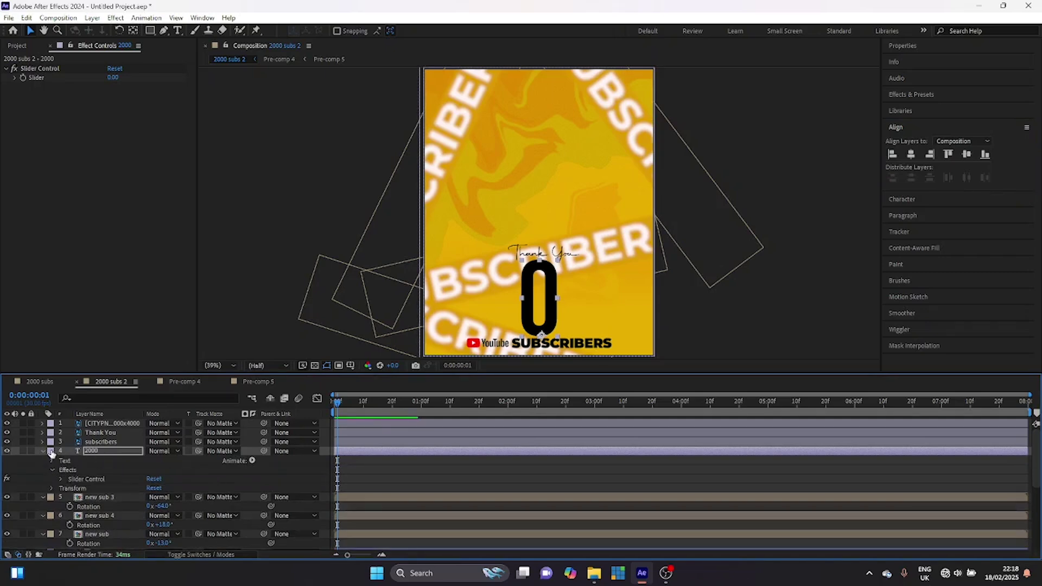
pyautogui.click(52, 461)
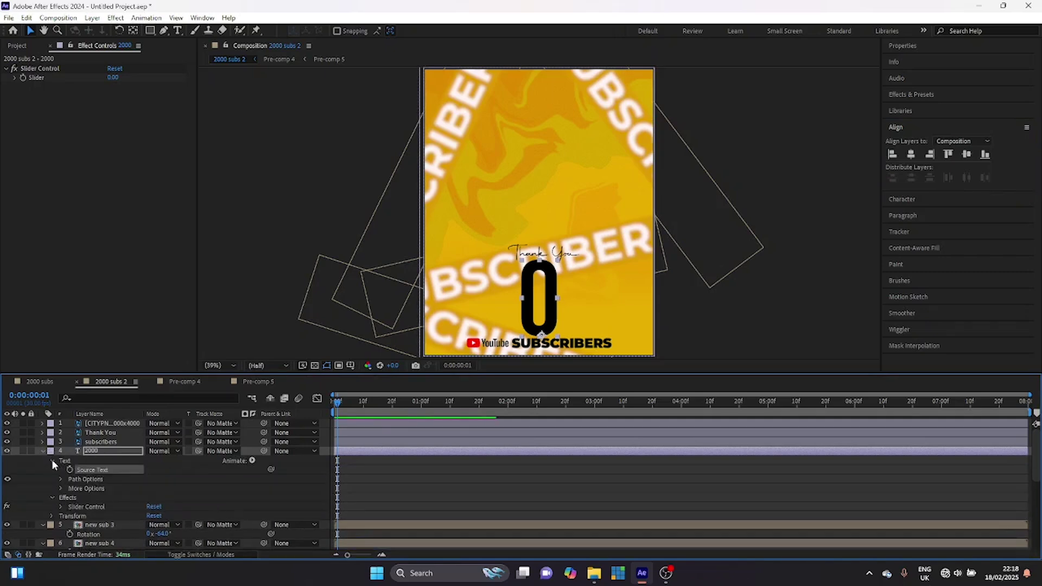
pyautogui.click(60, 506)
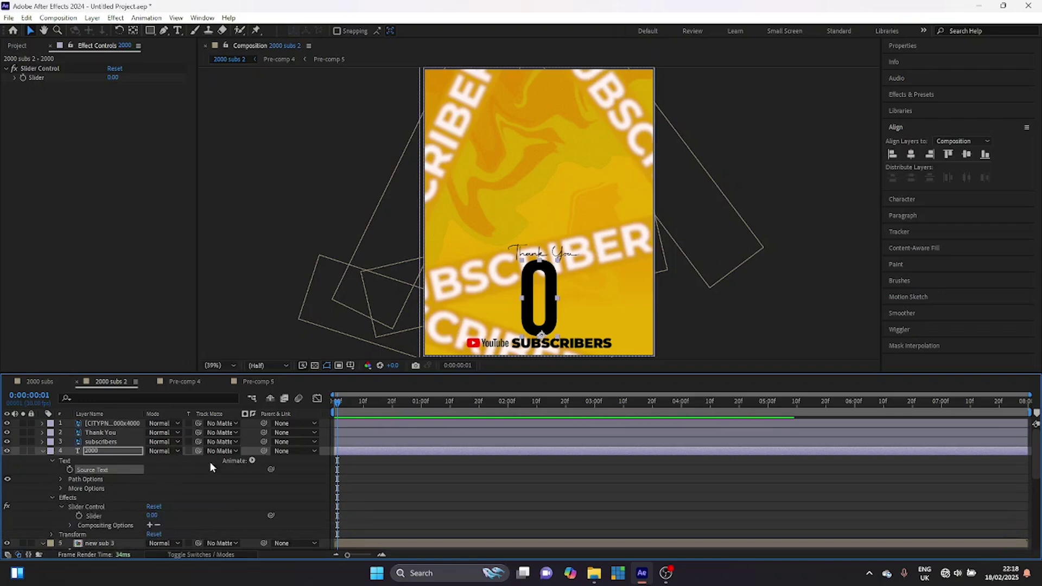
pyautogui.moveTo(271, 470); pyautogui.dragTo(102, 516)
# Keyframe the 2000 layer's Slider from 0 at frame 1 to 2000 at 0:00:03:00.
pyautogui.click(79, 516)
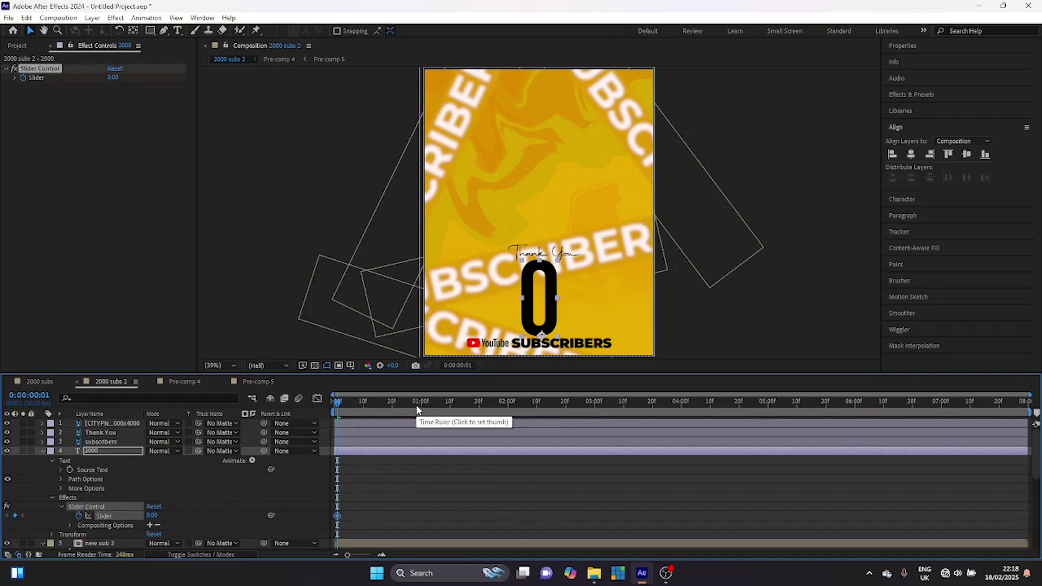
pyautogui.click(594, 404)
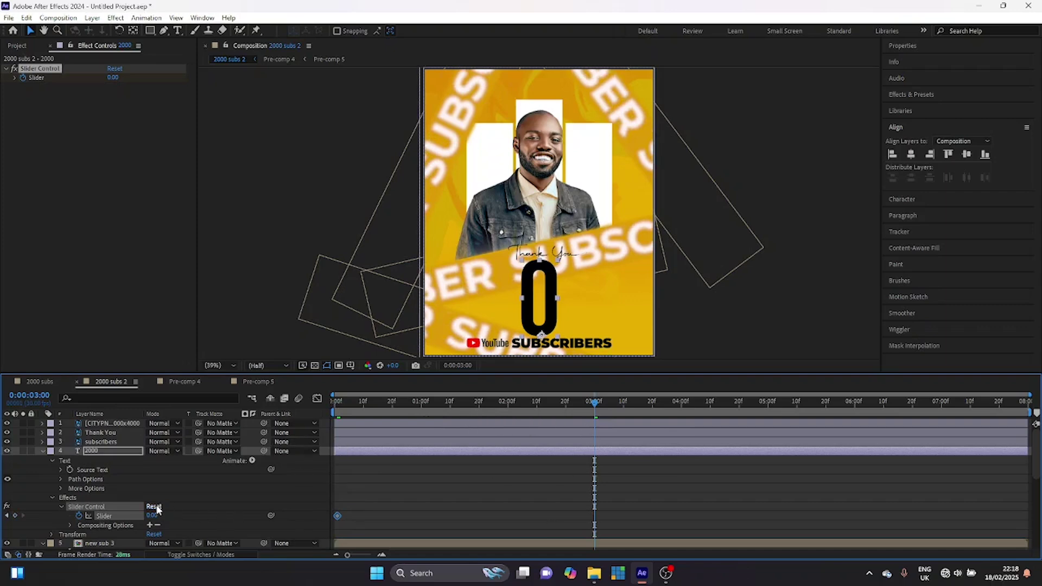
pyautogui.click(113, 77)
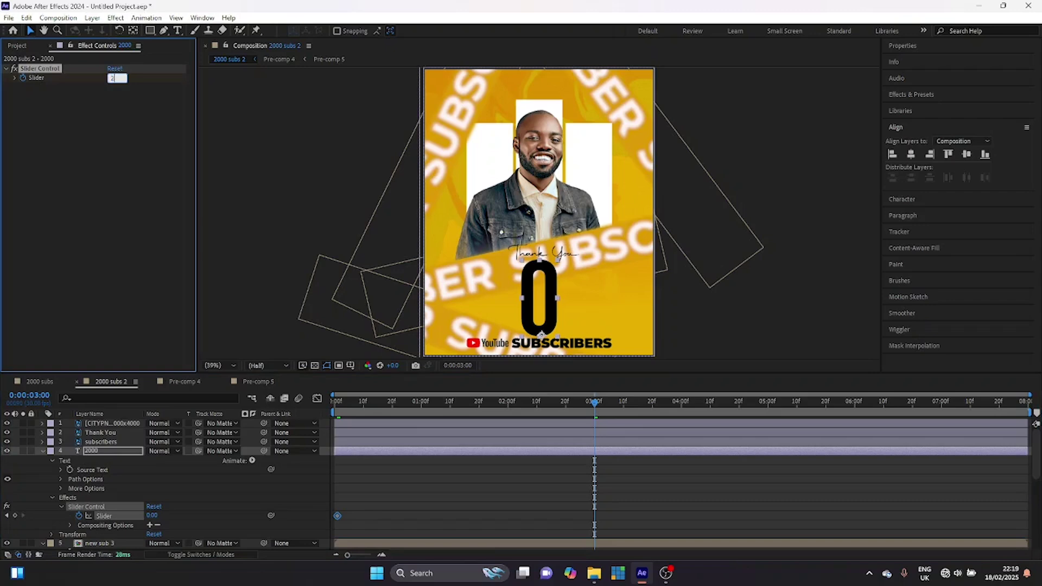
pyautogui.press('Return')
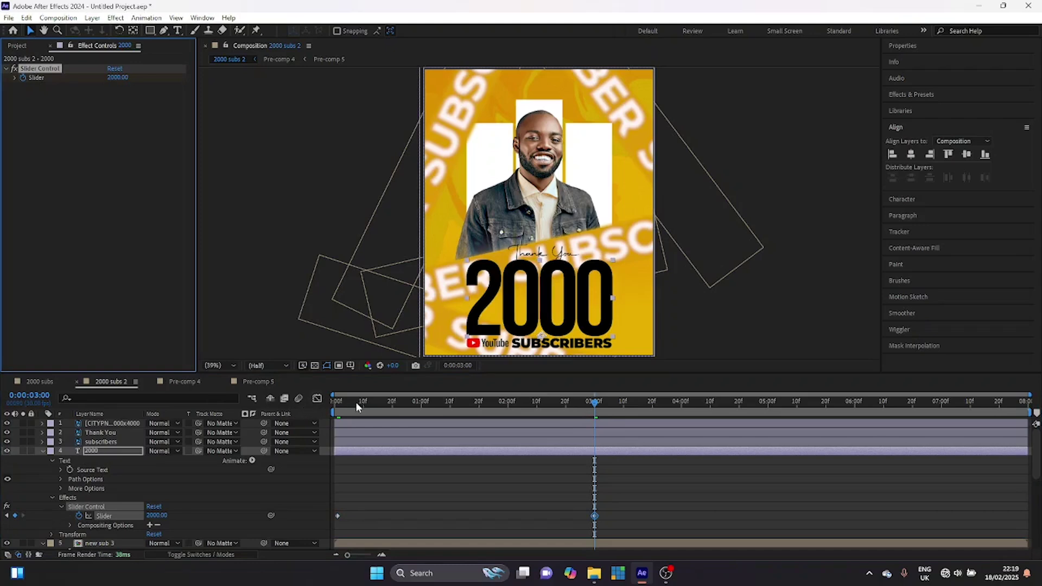
# Preview the number counter from the start of the composition.
pyautogui.moveTo(356, 402); pyautogui.dragTo(300, 399)
pyautogui.press('space')
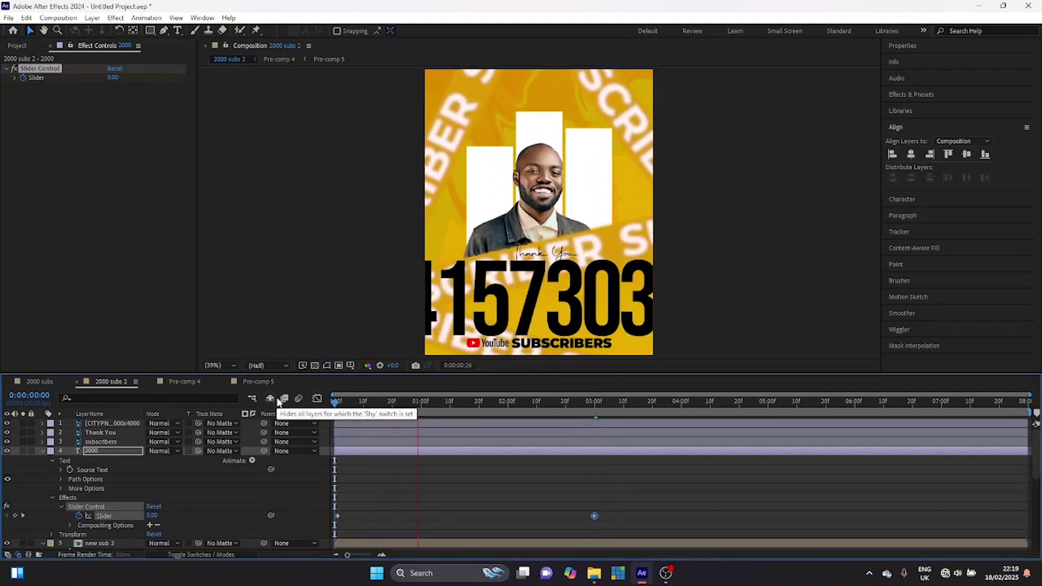
pyautogui.press('space')
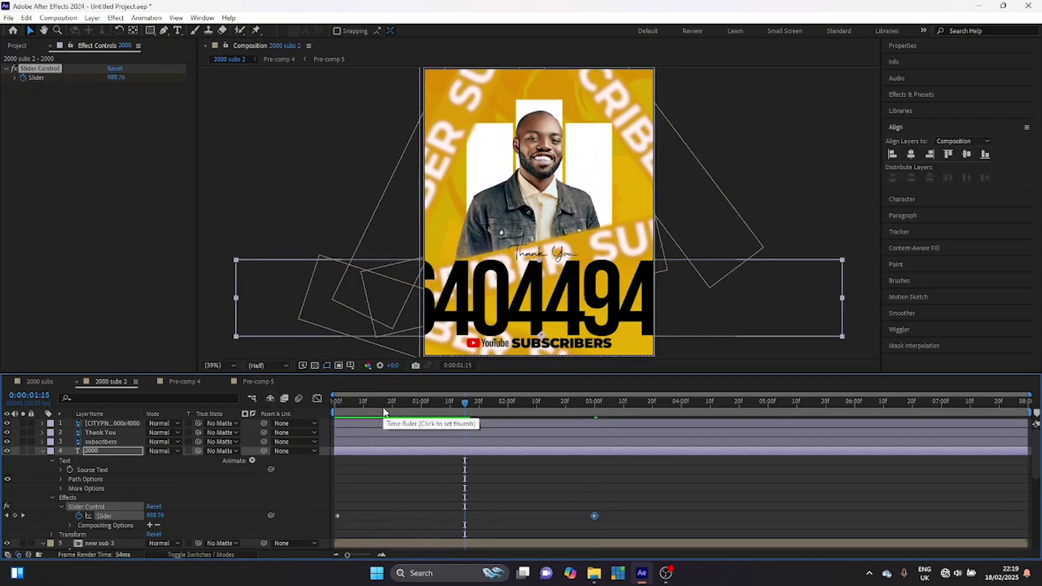
# Replace the 2000 layer's Source Text expression with Math.round(effect("Slider Control")("Slider")).
pyautogui.keyDown('alt'); pyautogui.click(69, 470); pyautogui.keyUp('alt')
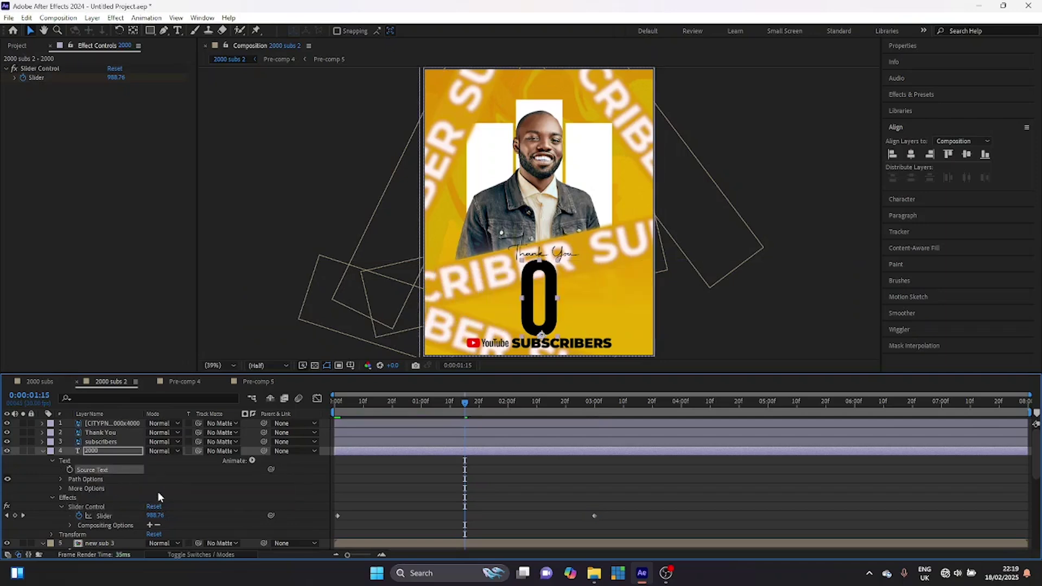
pyautogui.keyDown('alt'); pyautogui.click(69, 470); pyautogui.keyUp('alt')
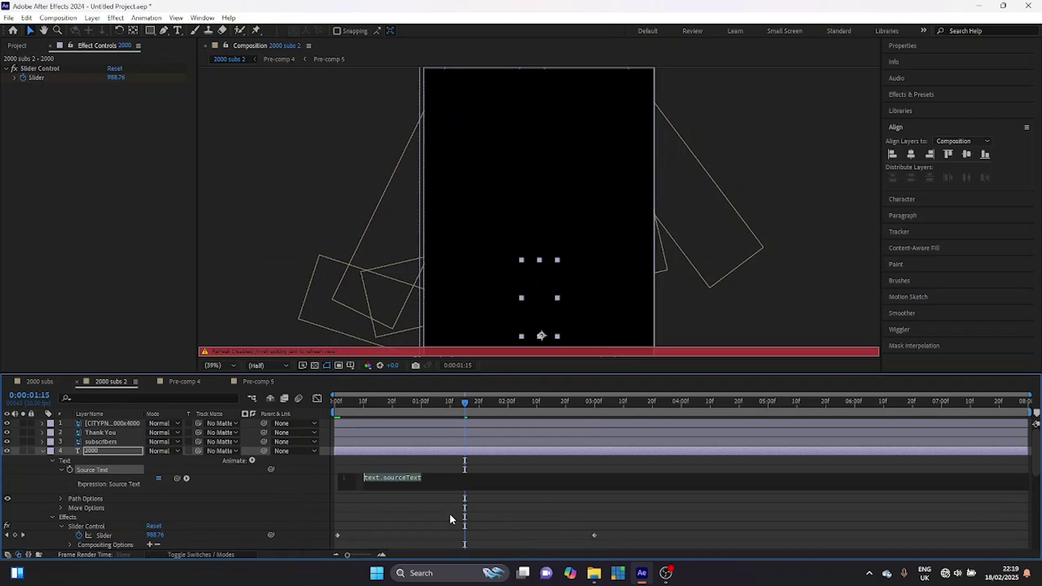
pyautogui.write('Math.')
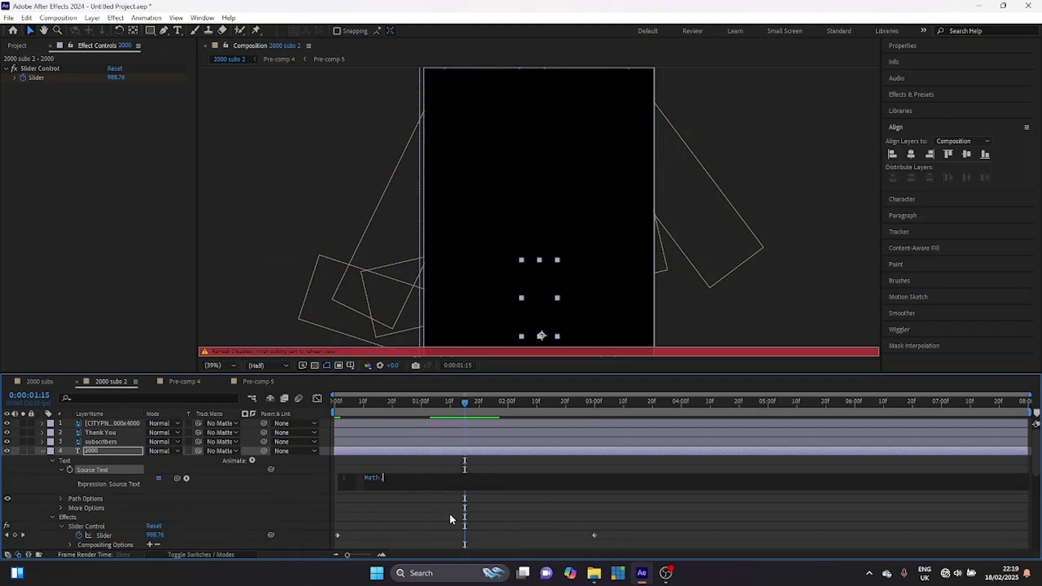
pyautogui.write('round(effect("Slider Control")("Slider')
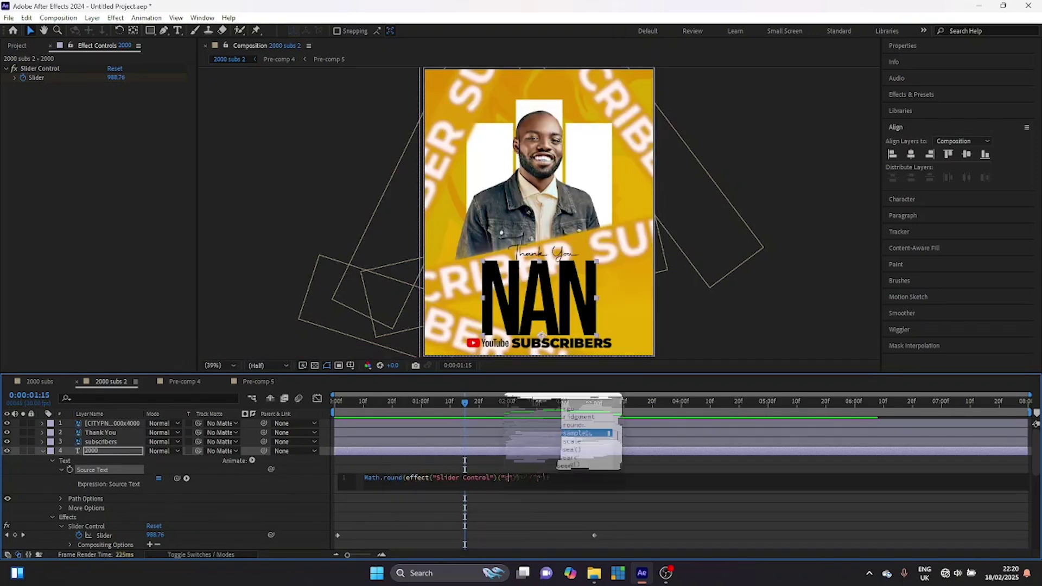
pyautogui.click(426, 415)
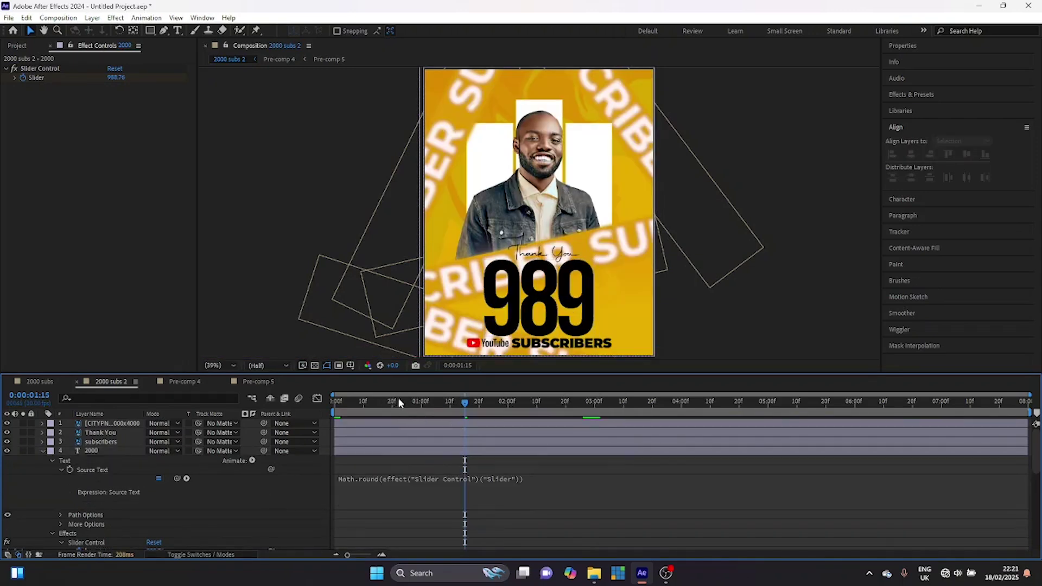
# Preview the rounded number counter from the start of the composition, stopping after it finishes counting.
pyautogui.moveTo(407, 410); pyautogui.dragTo(299, 405)
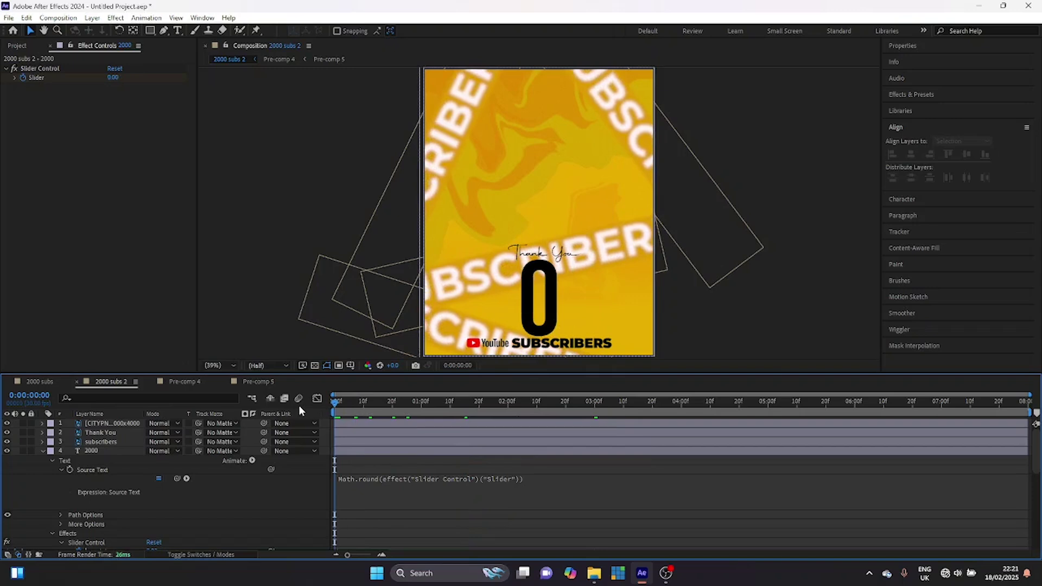
pyautogui.press('space')
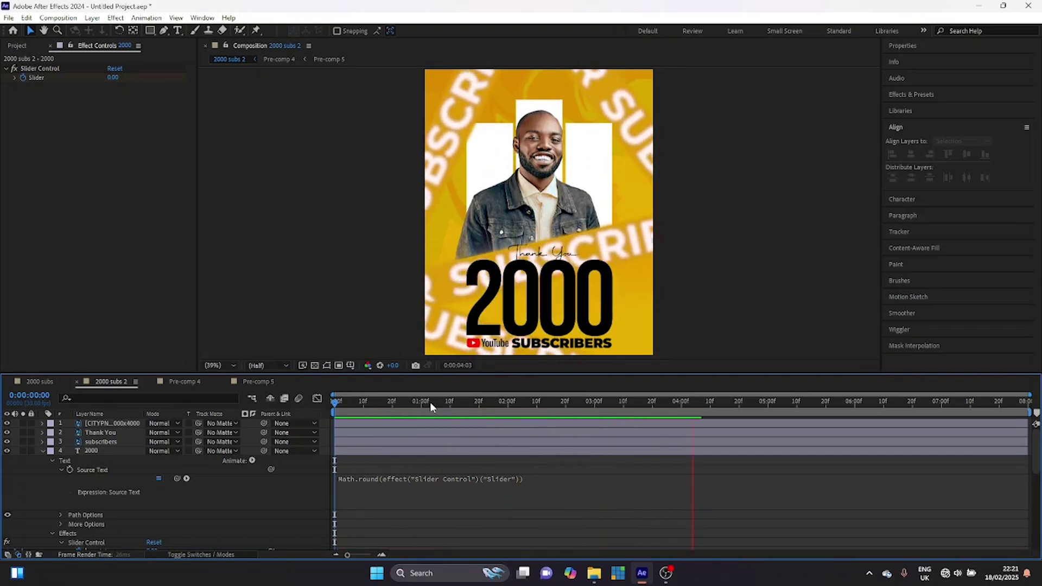
pyautogui.click(406, 401)
pyautogui.press('Home')
pyautogui.press('space')
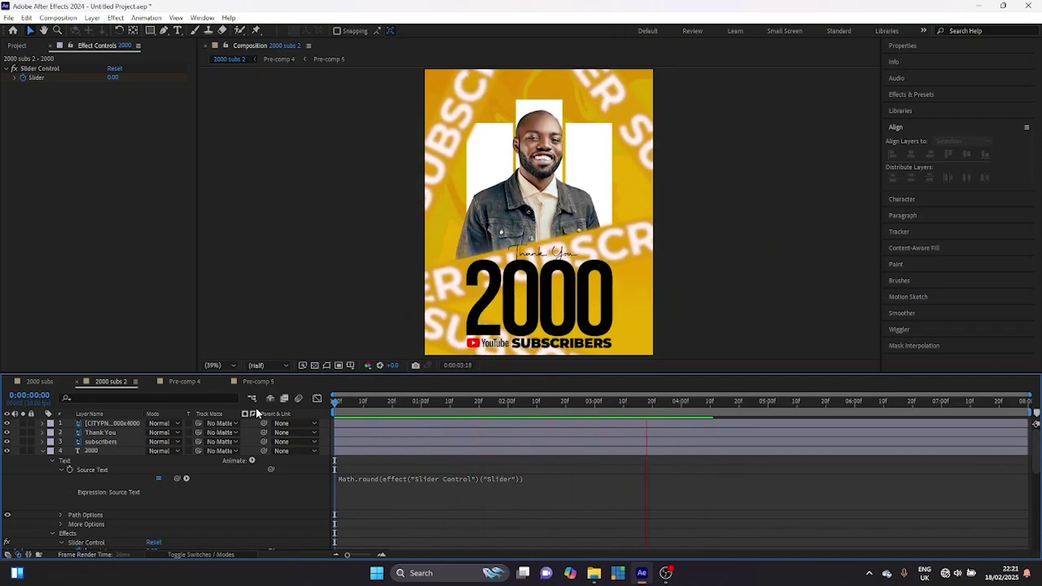
pyautogui.press('space')
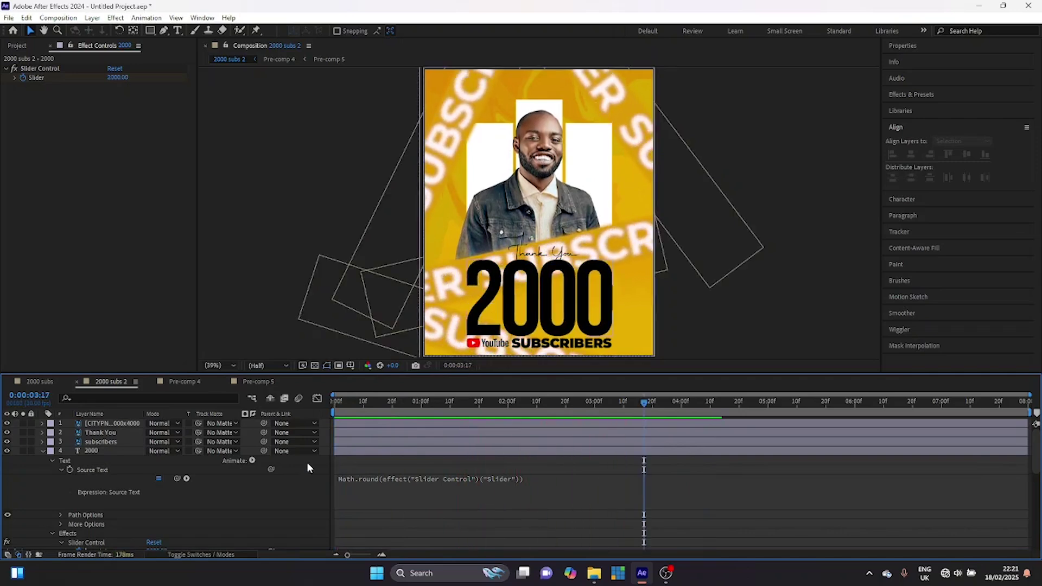
# Move the YouTube logo layer below Thank You and add Position keyframes to the logo and subscribers layers at 0:00:03:17.
pyautogui.click(105, 442)
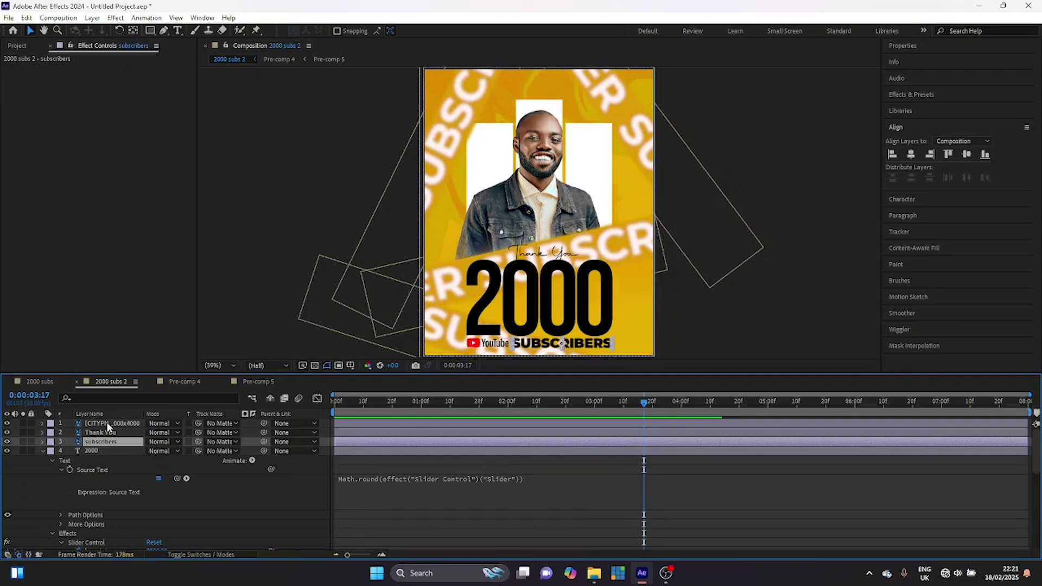
pyautogui.keyDown('ctrl'); pyautogui.click(105, 422); pyautogui.keyUp('ctrl')
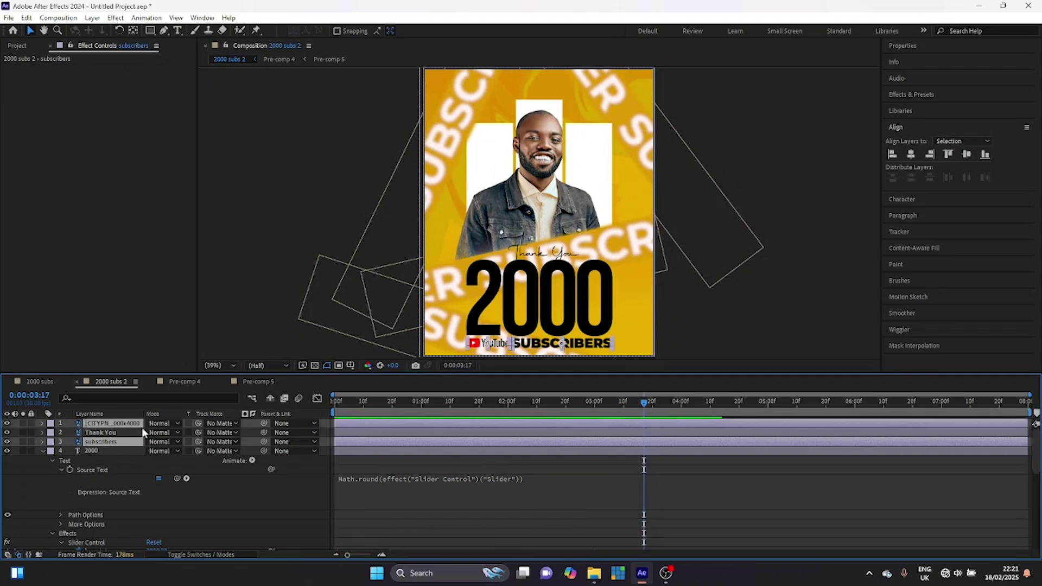
pyautogui.moveTo(121, 430); pyautogui.dragTo(121, 440)
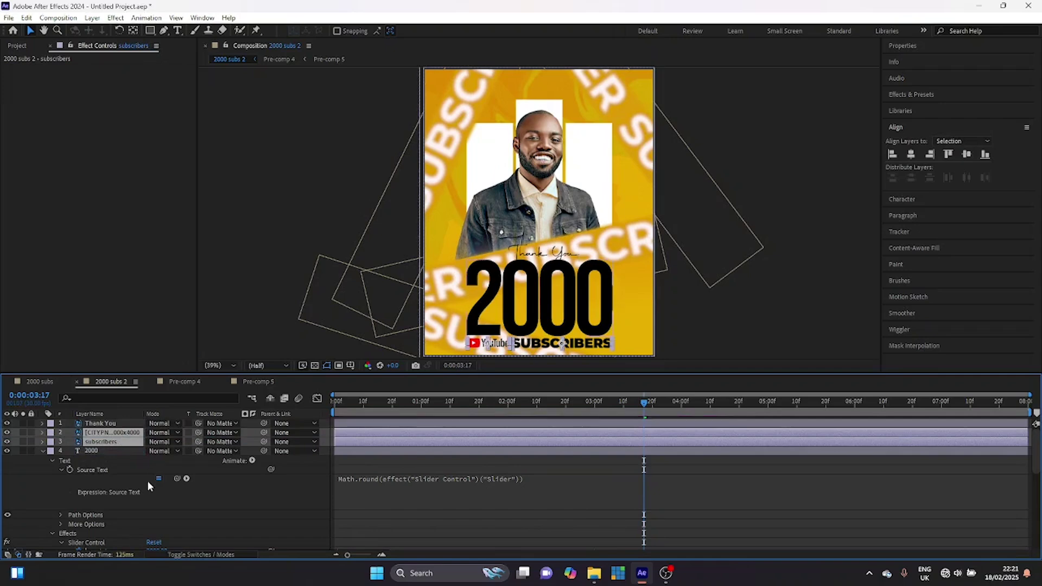
pyautogui.press('p')
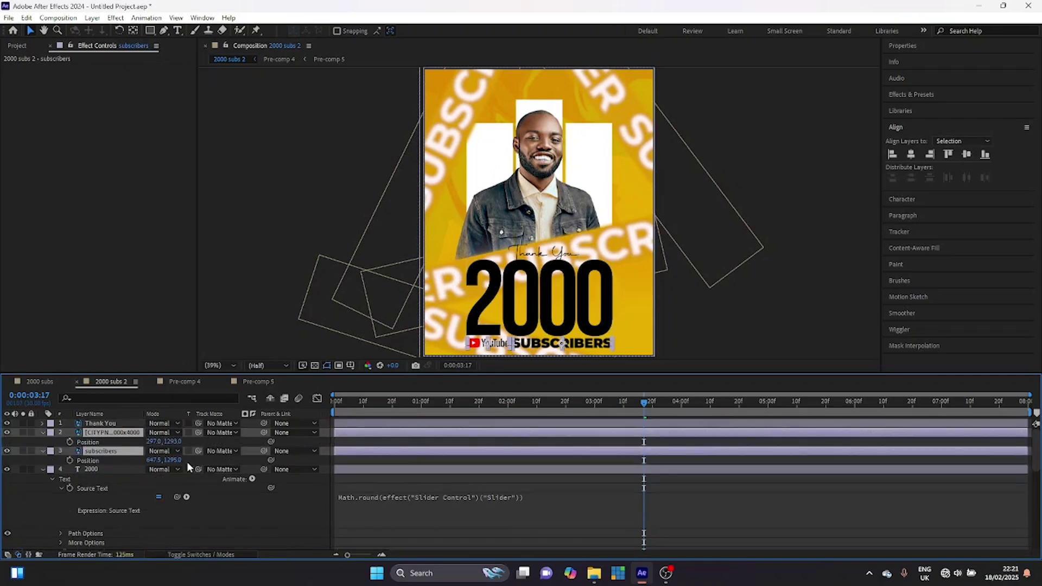
pyautogui.click(70, 442)
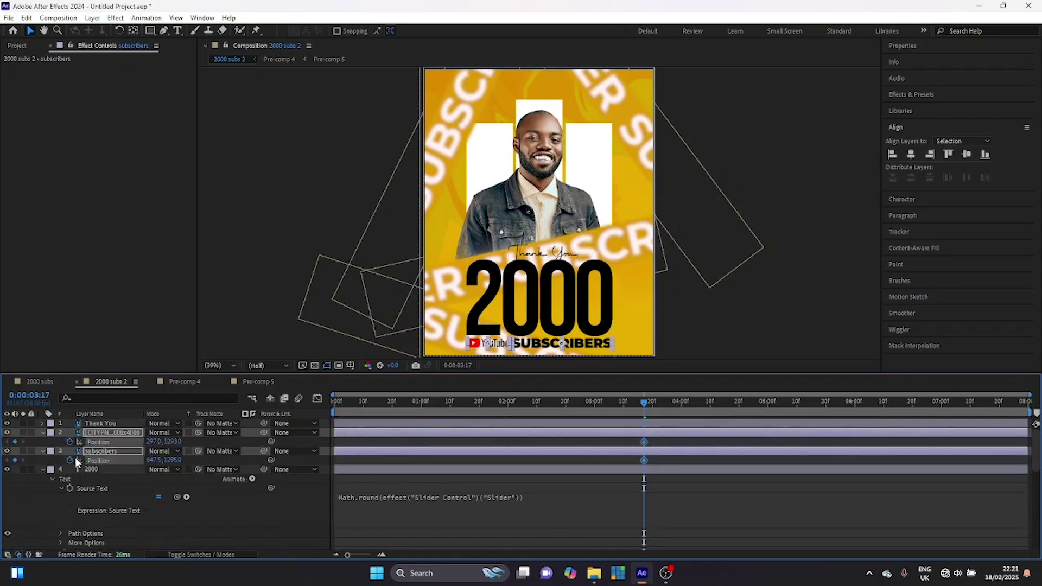
pyautogui.click(70, 460)
# Shift the Position keyframes past 4 seconds, then at 0:00:03:10 raise the logo to Y 1221 and subscribers to Y 1223.
pyautogui.click(509, 402)
pyautogui.moveTo(590, 408); pyautogui.dragTo(622, 408)
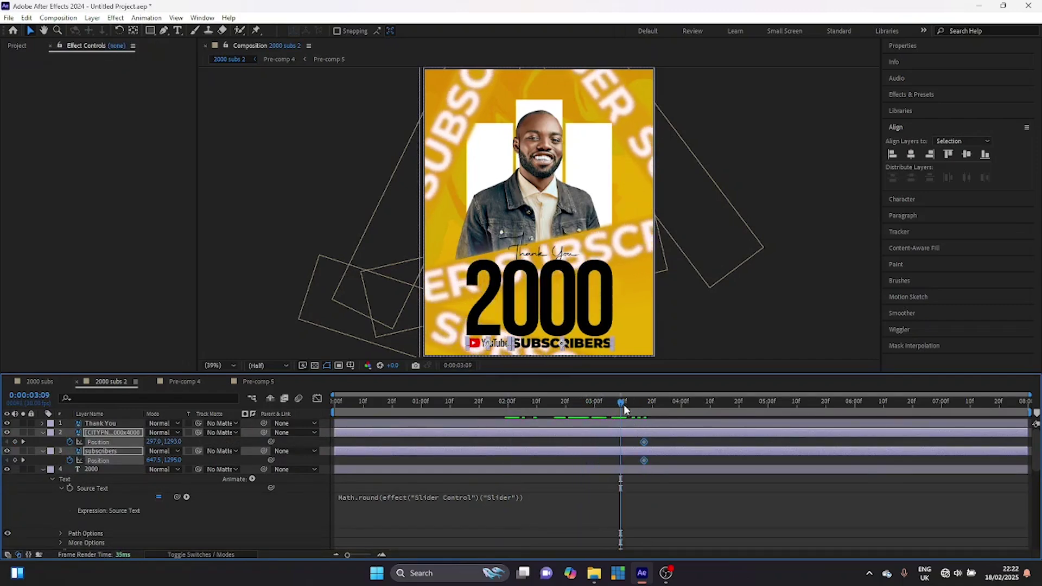
pyautogui.moveTo(623, 408); pyautogui.dragTo(623, 403)
pyautogui.moveTo(645, 442); pyautogui.dragTo(687, 443)
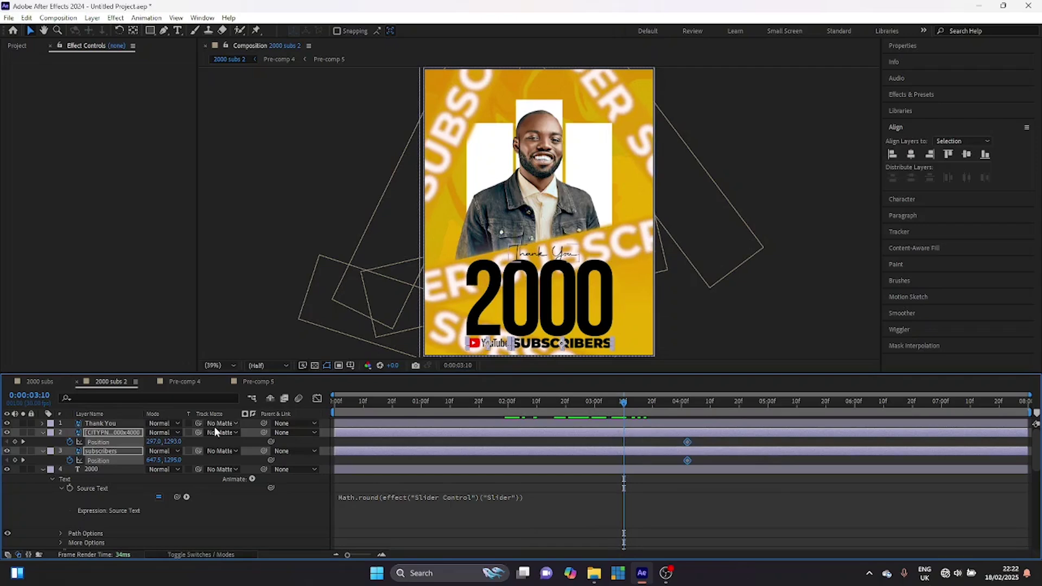
pyautogui.moveTo(167, 442); pyautogui.dragTo(131, 441)
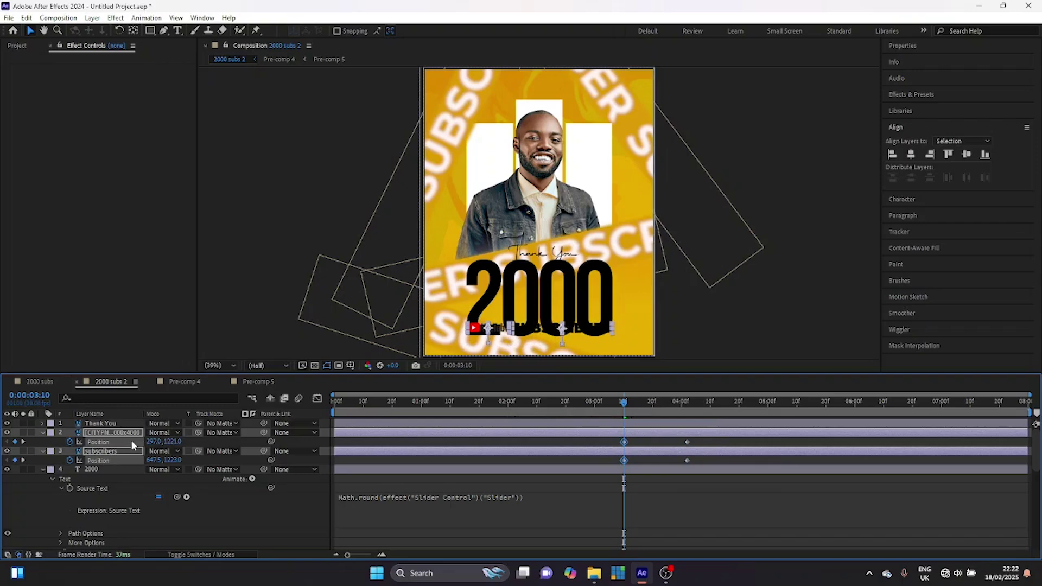
# Delay the ending Position keyframes of the YouTube logo and subscribers layers to about 0:00:04:07, then clear the selection.
pyautogui.click(699, 463)
pyautogui.moveTo(700, 456); pyautogui.dragTo(687, 445)
pyautogui.moveTo(696, 444); pyautogui.dragTo(704, 444)
pyautogui.click(418, 459)
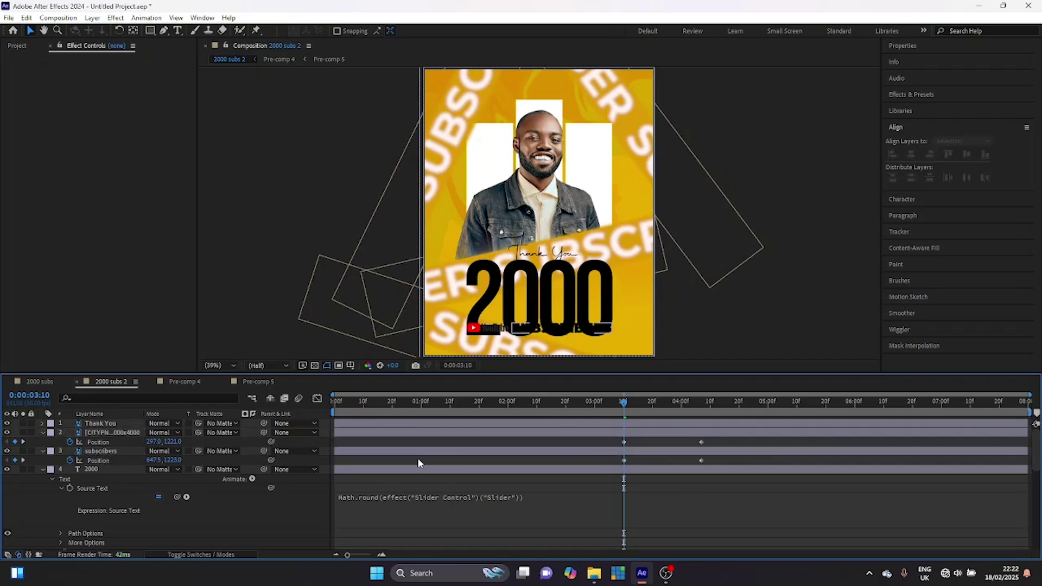
# Draw a red rectangle about 690 by 49 px just beneath the 2000 text, covering the subscribers line's final position.
pyautogui.click(150, 31)
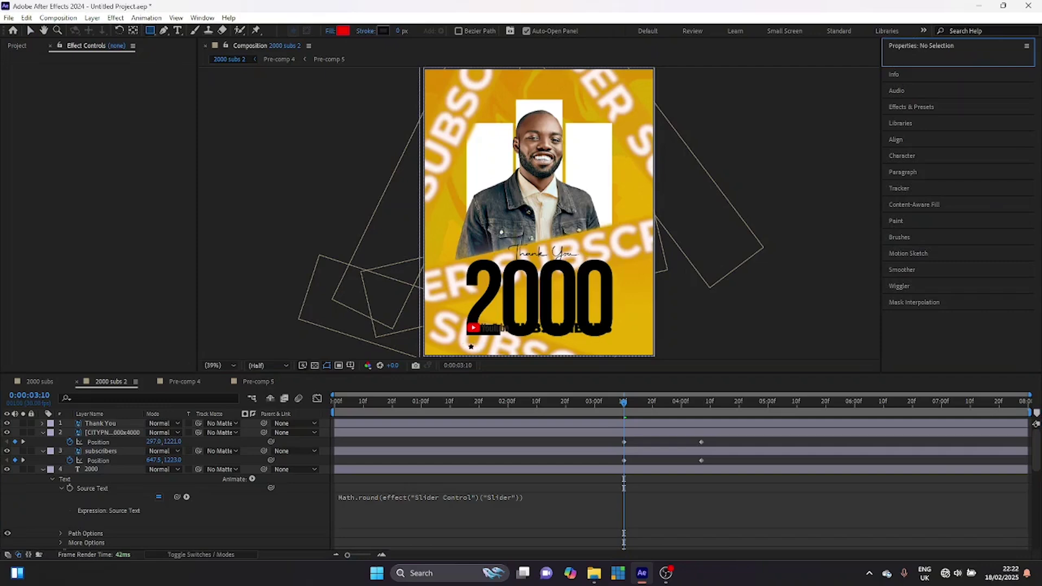
pyautogui.moveTo(468, 348); pyautogui.dragTo(613, 338)
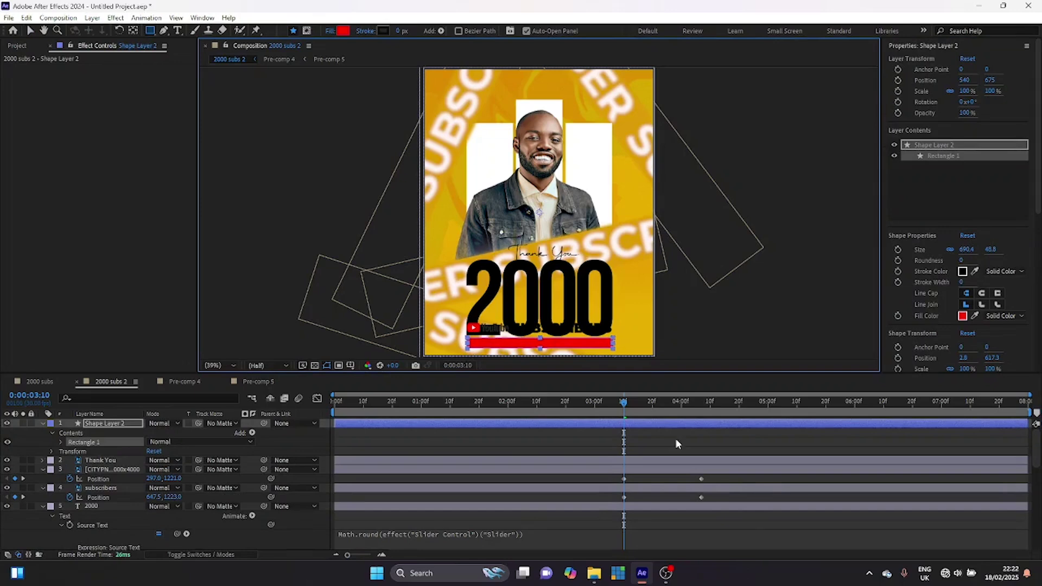
# Set Shape Layer 2 as the track matte for the YouTube logo and subscribers layers and preview the reveal.
pyautogui.click(94, 469)
pyautogui.keyDown('ctrl'); pyautogui.click(95, 489); pyautogui.keyUp('ctrl')
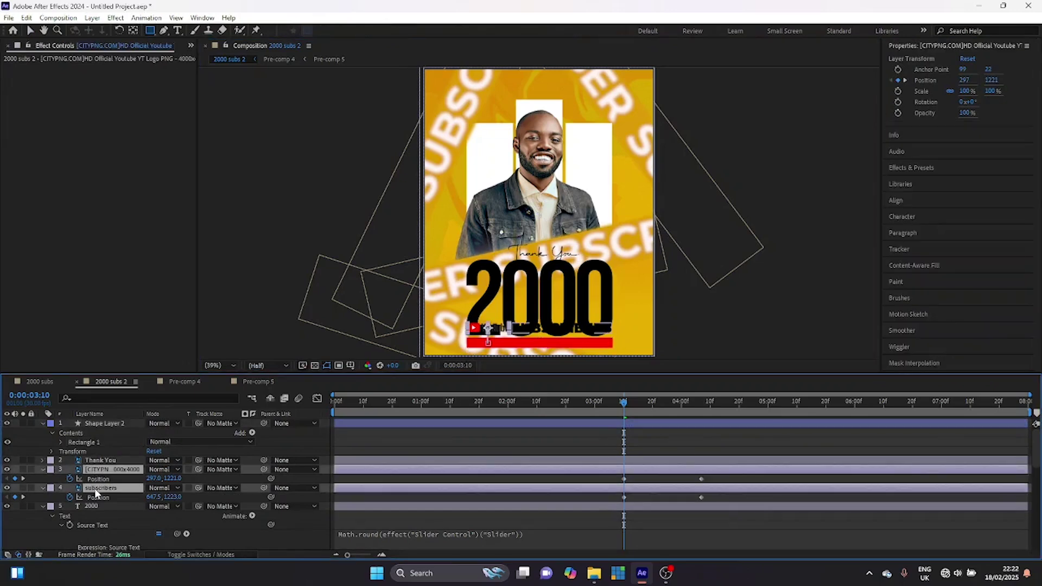
pyautogui.click(228, 488)
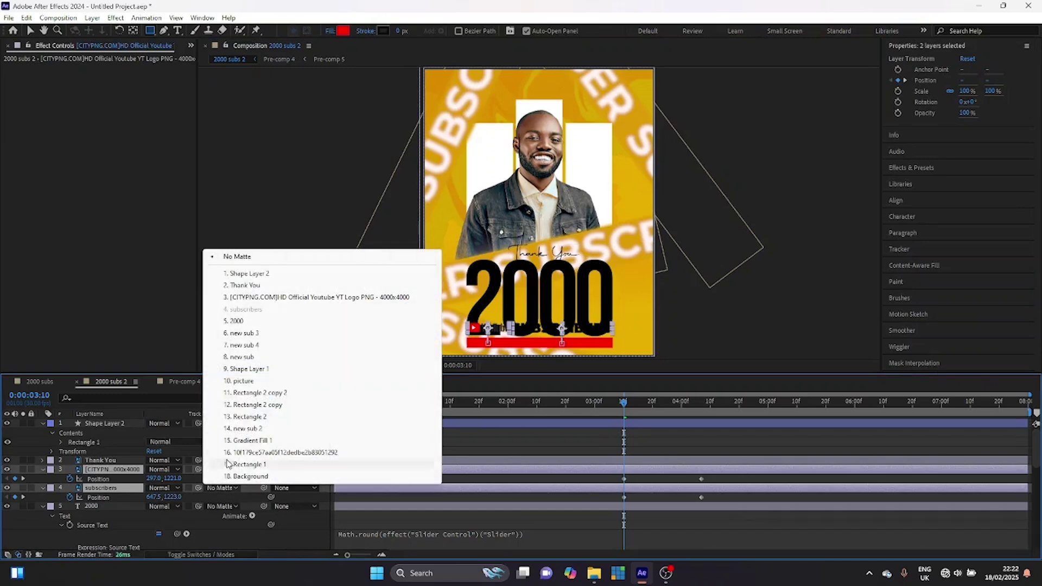
pyautogui.click(257, 274)
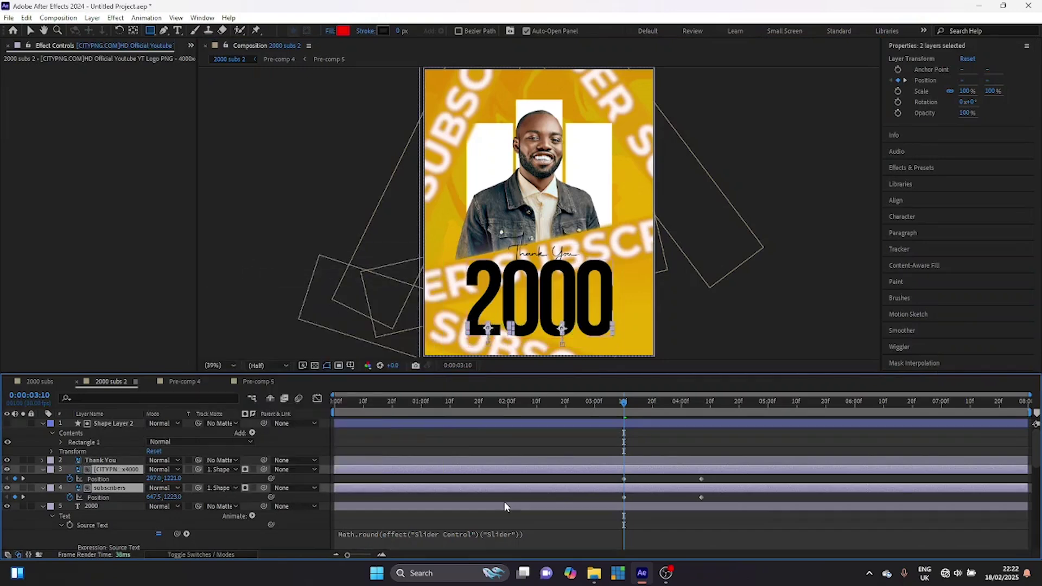
pyautogui.press('space')
# Fade in the Thank You layer with Opacity keyframes from 0% at 0:00:00:00 to 100% at about frame 11.
pyautogui.moveTo(367, 401); pyautogui.dragTo(309, 407)
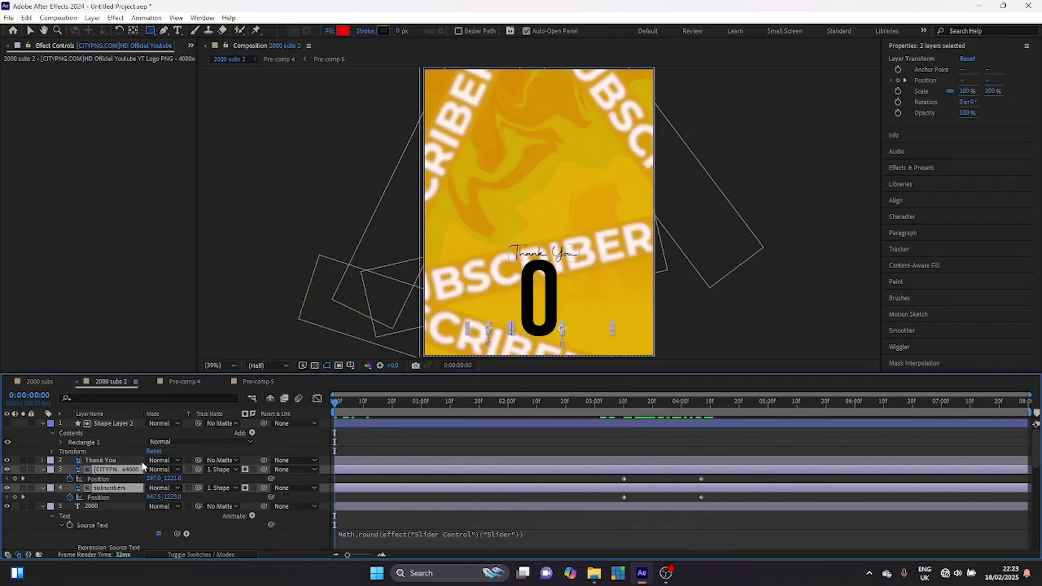
pyautogui.click(111, 461)
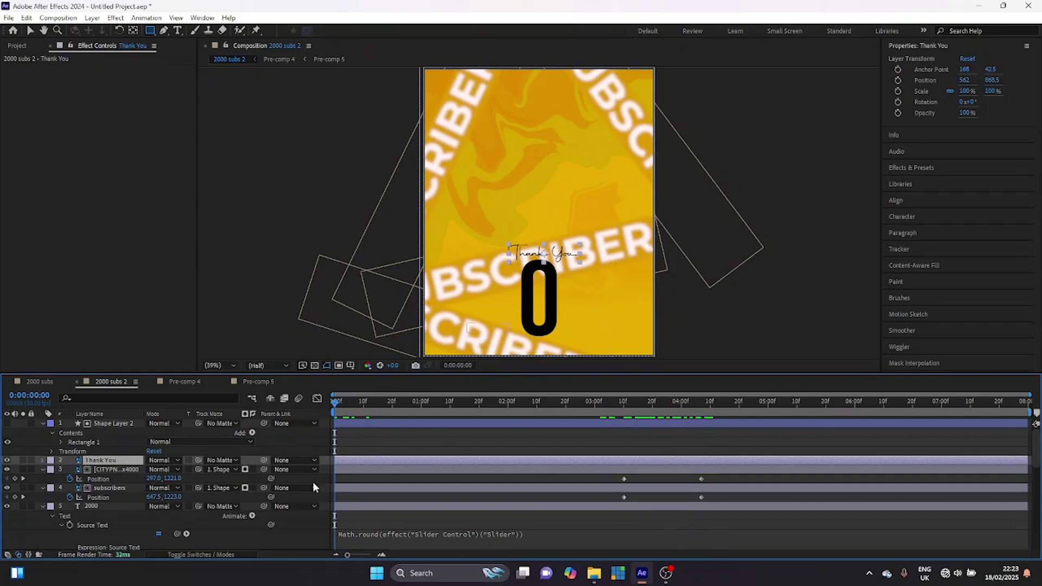
pyautogui.press('t')
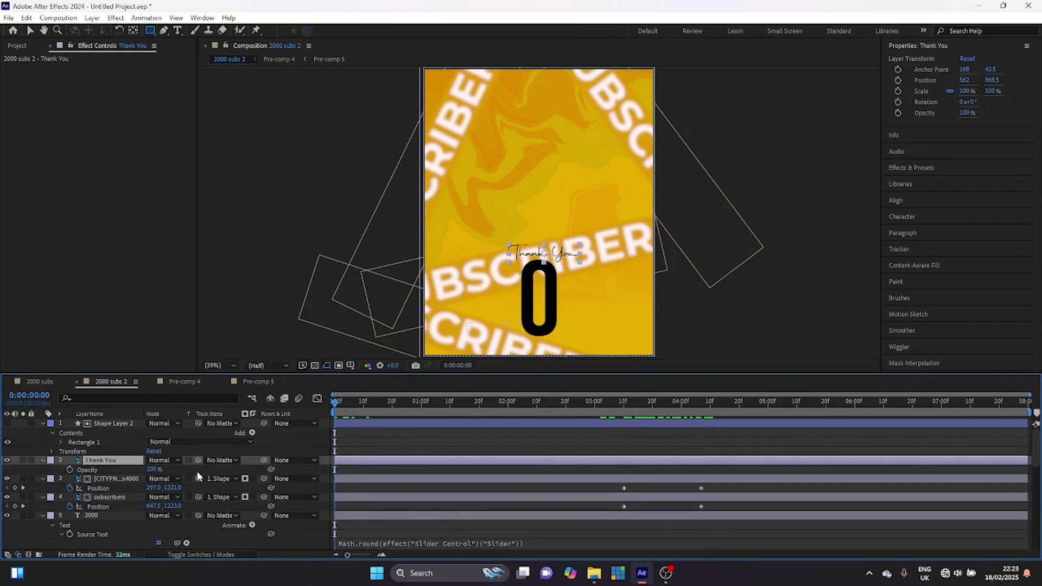
pyautogui.click(70, 470)
pyautogui.moveTo(339, 470); pyautogui.dragTo(367, 476)
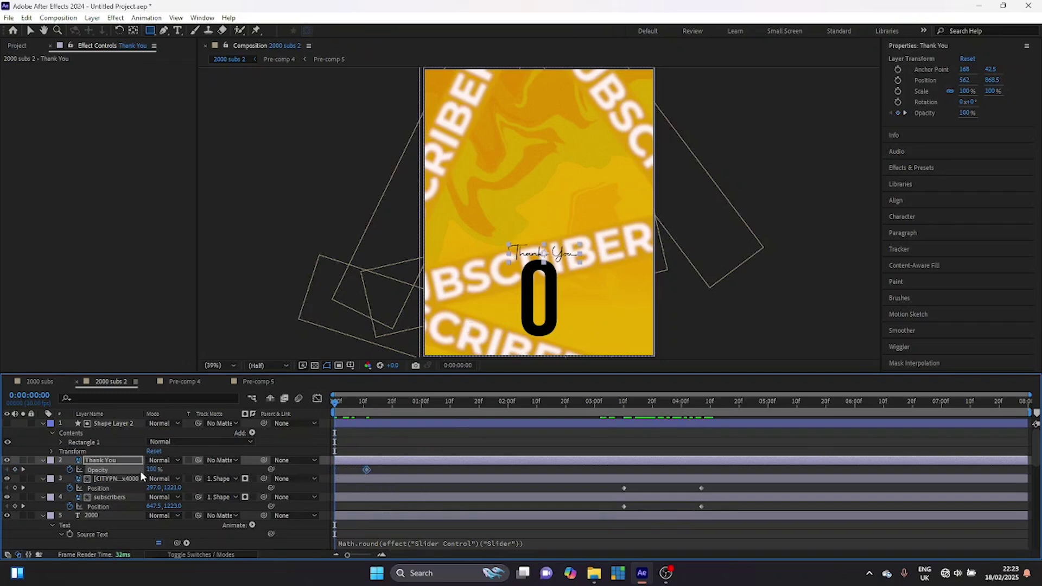
pyautogui.moveTo(152, 470); pyautogui.dragTo(88, 470)
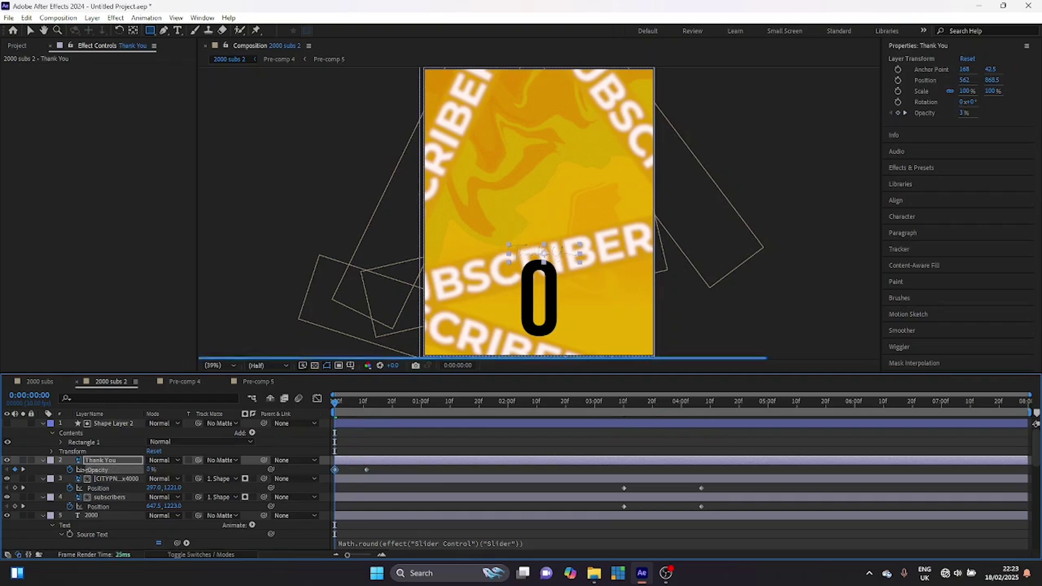
# Preview the opening and slide the 2000 text layer about 3 frames later in time.
pyautogui.press('space')
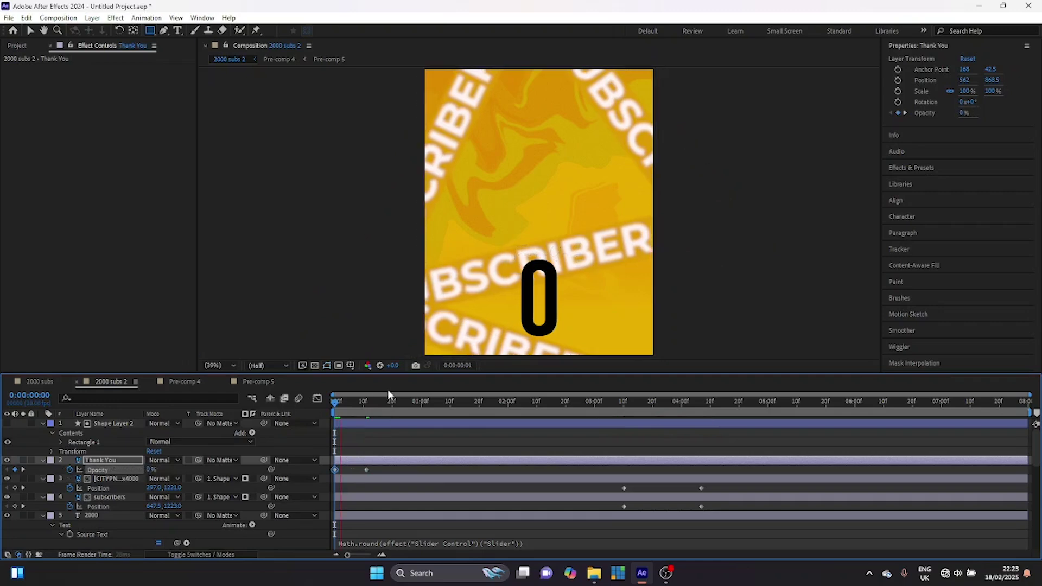
pyautogui.press('space')
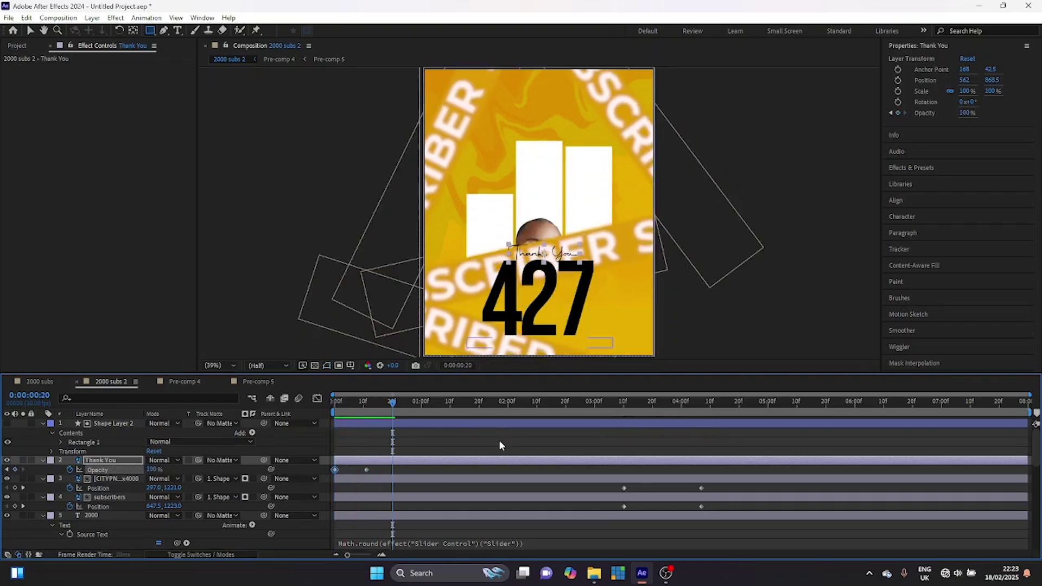
pyautogui.moveTo(350, 512); pyautogui.dragTo(360, 517)
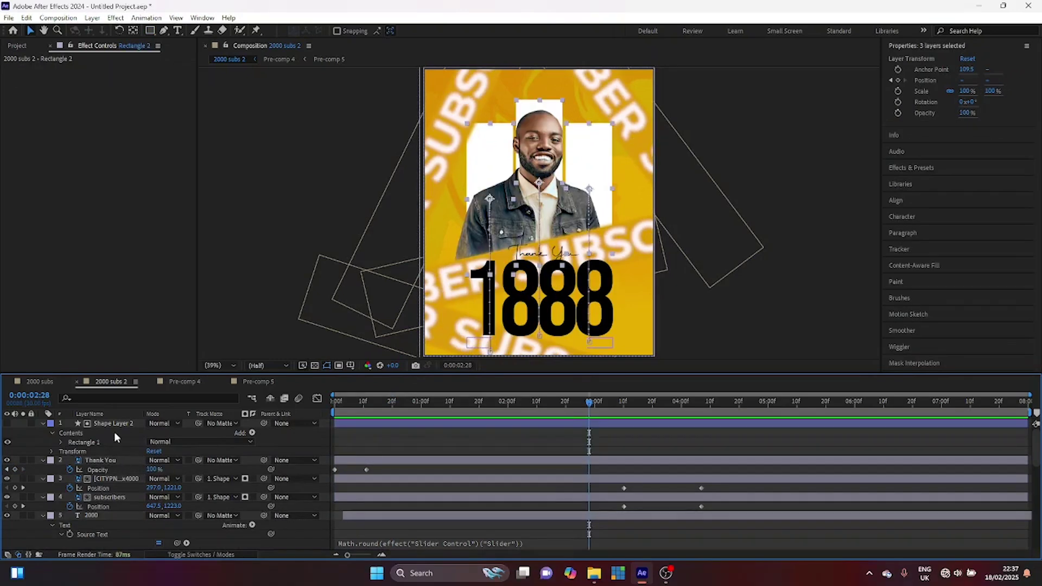
# Pre-compose Rectangle 2, Rectangle 2 copy and Rectangle 2 copy 2 together, moving all attributes into the new composition.
pyautogui.click(114, 431)
pyautogui.scroll(-5, 113, 480)
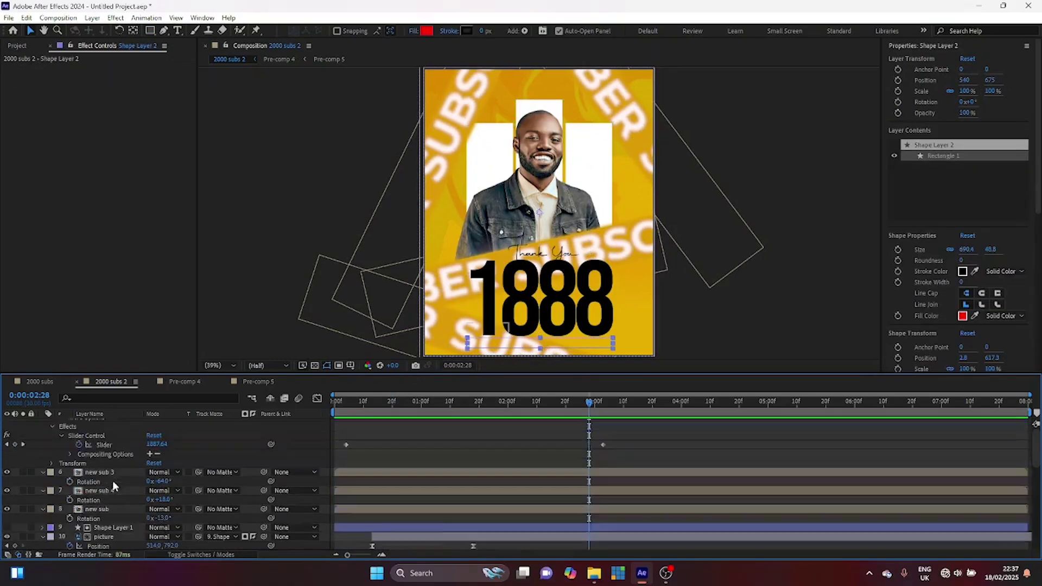
pyautogui.scroll(-3, 113, 480)
pyautogui.scroll(-2, 110, 513)
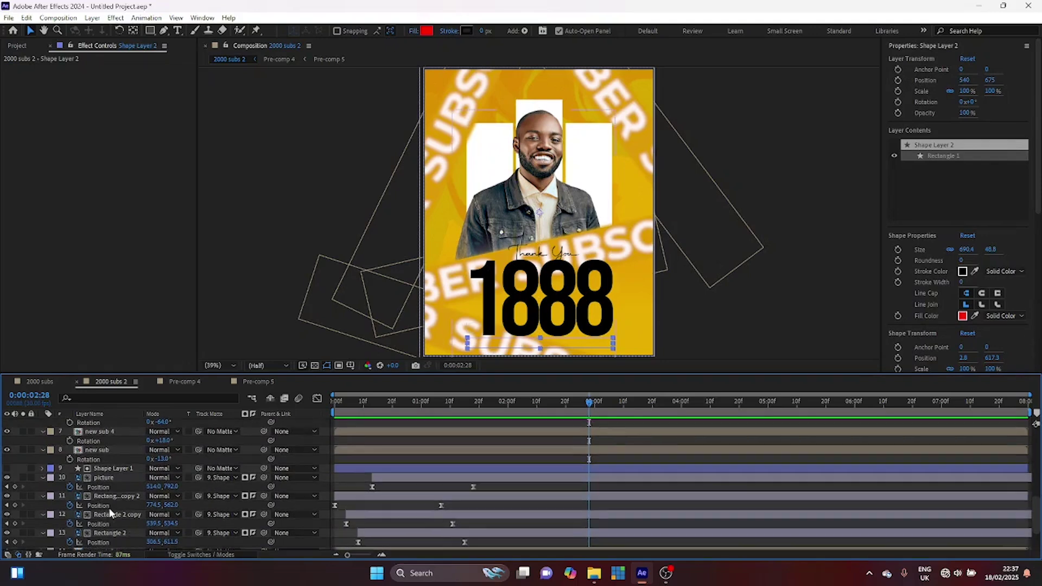
pyautogui.click(106, 531)
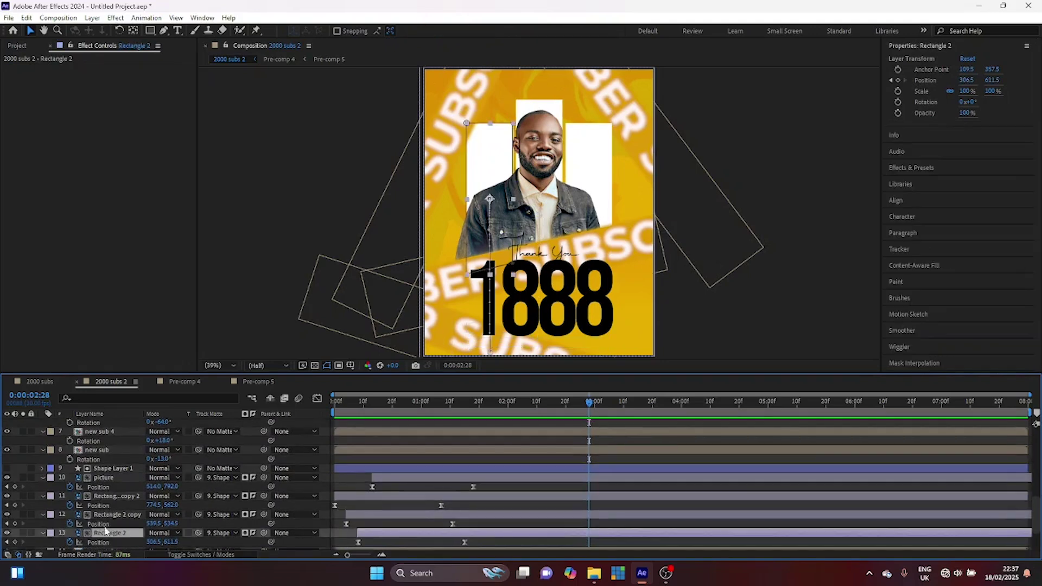
pyautogui.keyDown('shift'); pyautogui.click(108, 496); pyautogui.keyUp('shift')
pyautogui.rightClick(108, 496)
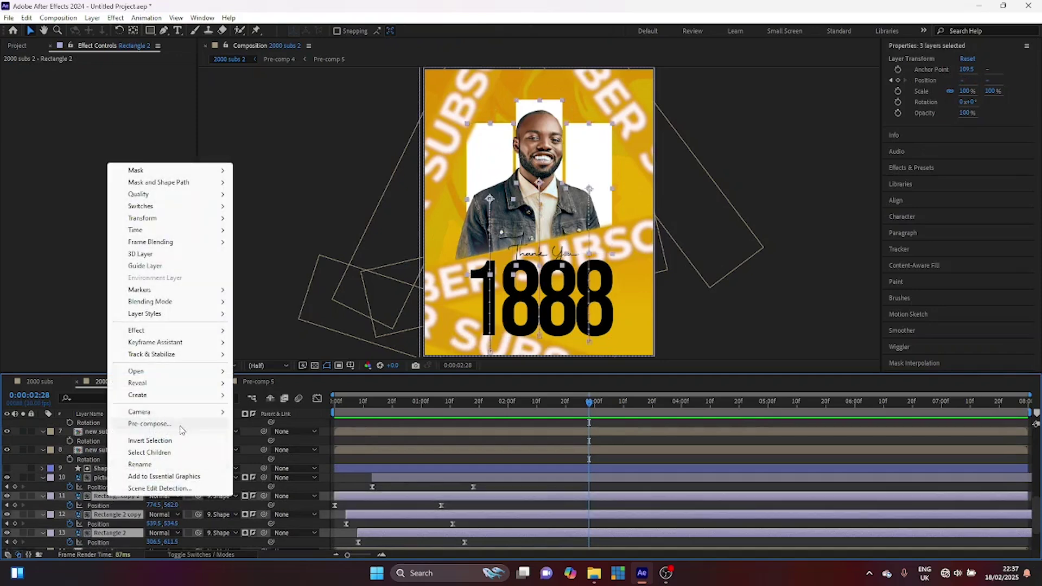
pyautogui.click(150, 424)
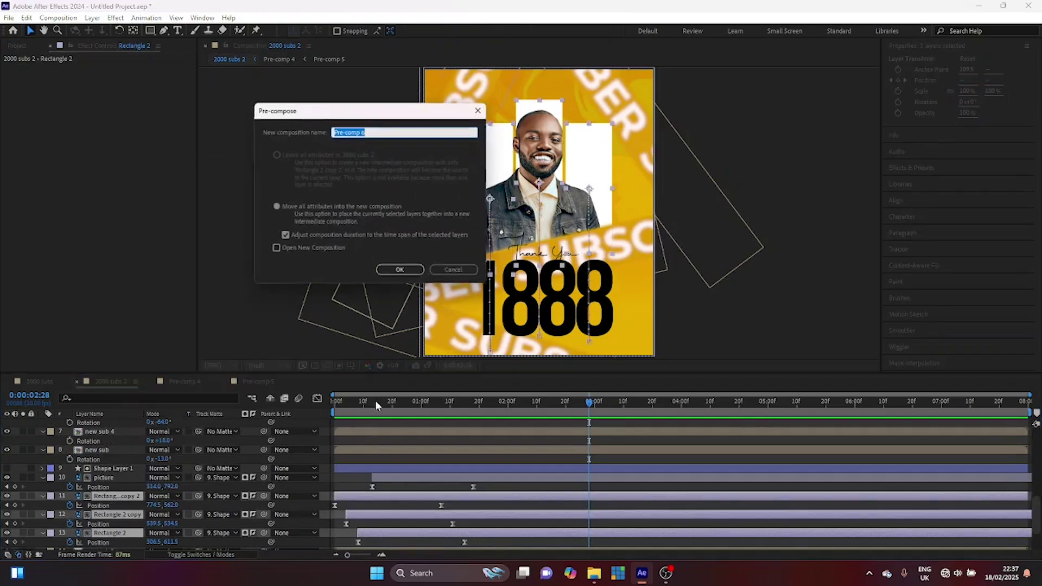
pyautogui.click(411, 272)
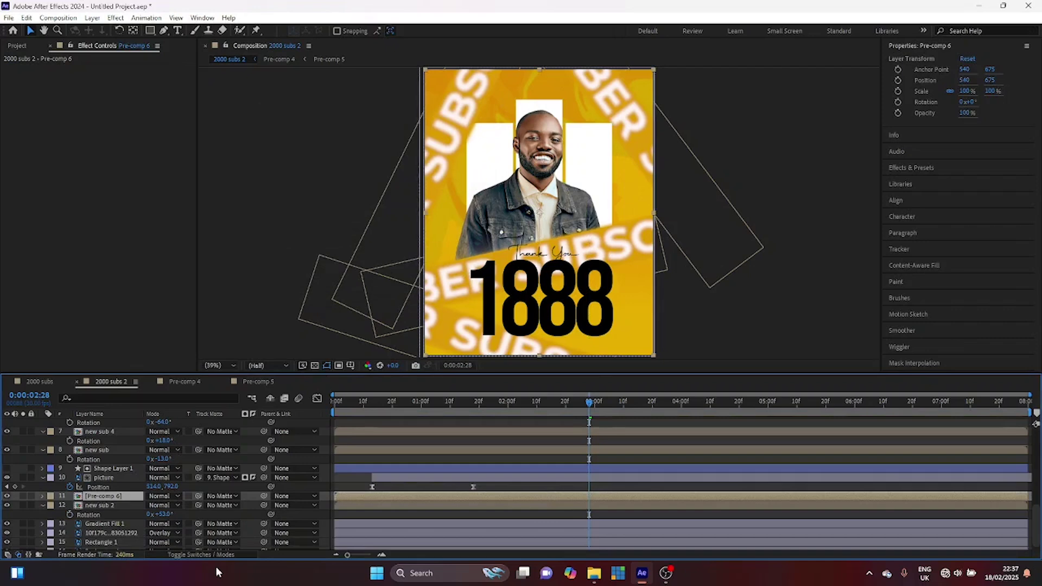
# Set Shape Layer 1 as the inverted track matte of the rectangles' pre-comp.
pyautogui.click(223, 497)
pyautogui.click(247, 403)
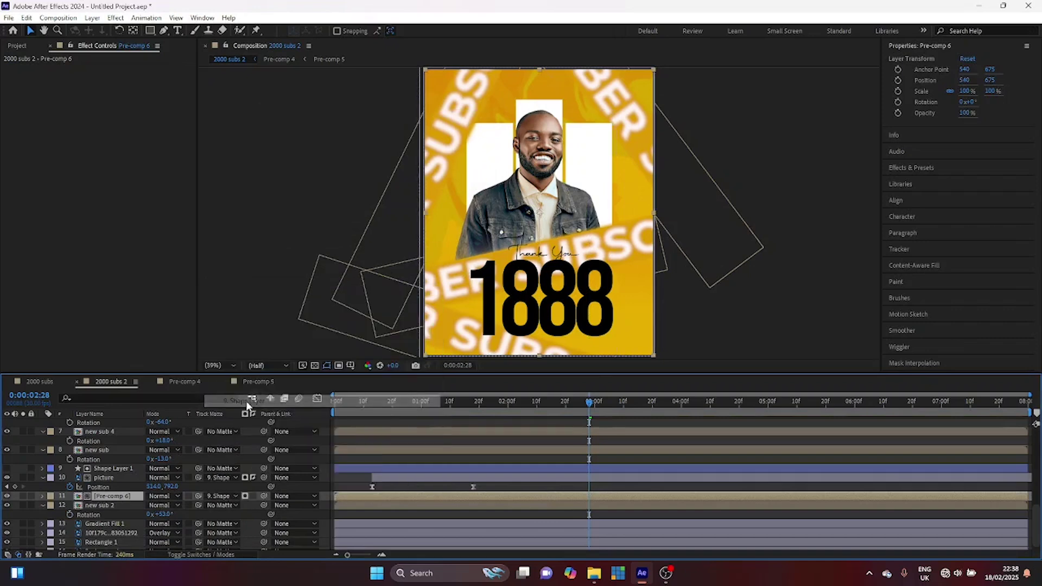
pyautogui.click(254, 498)
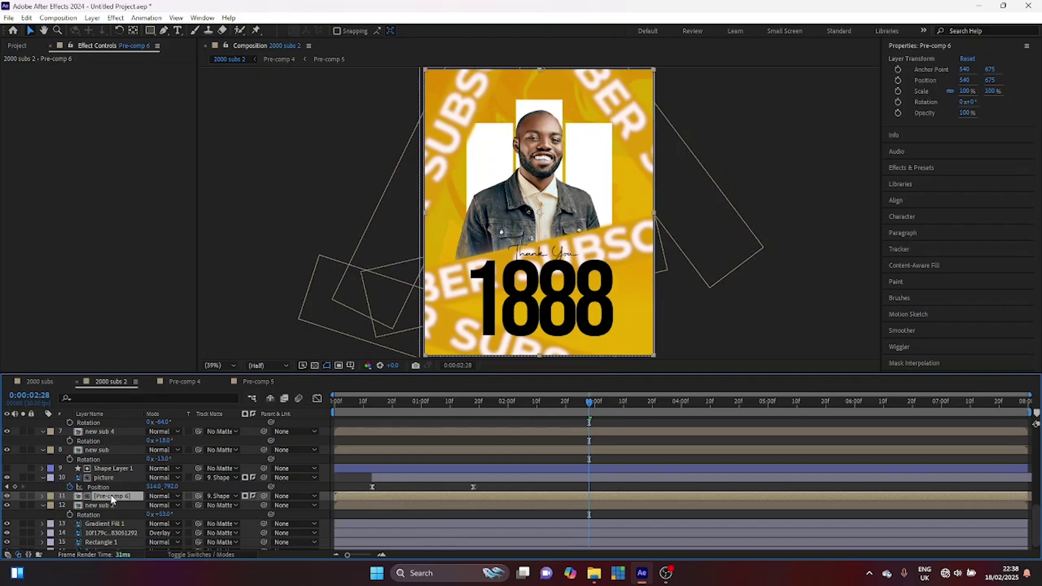
# Find the Wiggle - position preset and apply it to both the picture layer and the rectangles' pre-comp.
pyautogui.keyDown('ctrl'); pyautogui.click(103, 478); pyautogui.keyUp('ctrl')
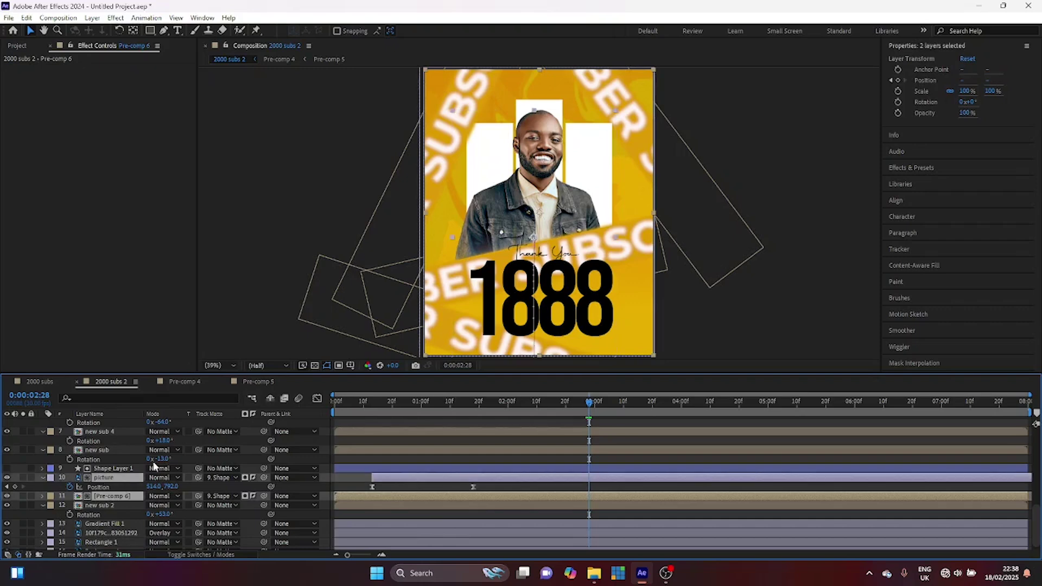
pyautogui.click(918, 168)
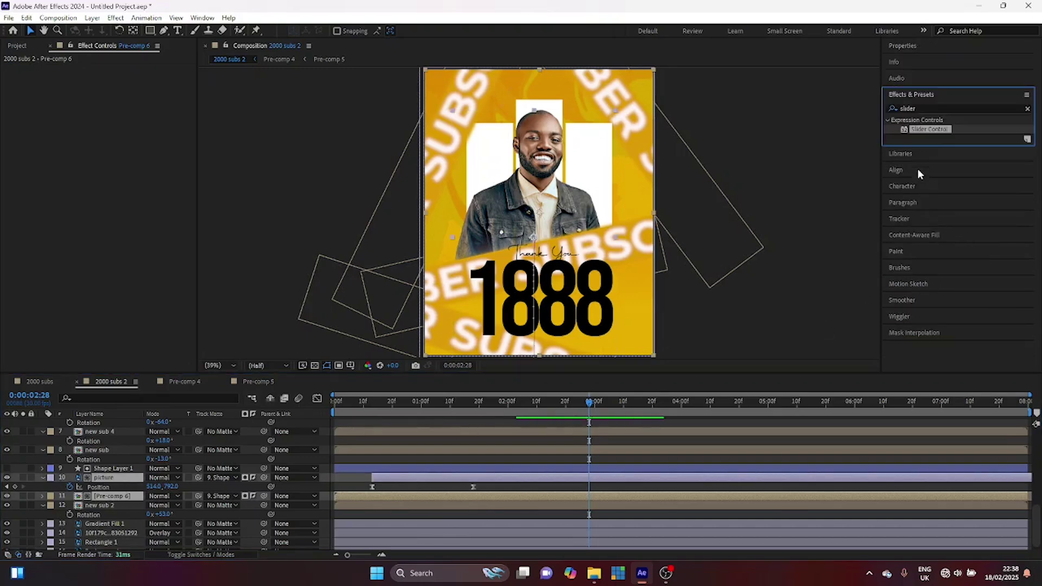
pyautogui.click(934, 107)
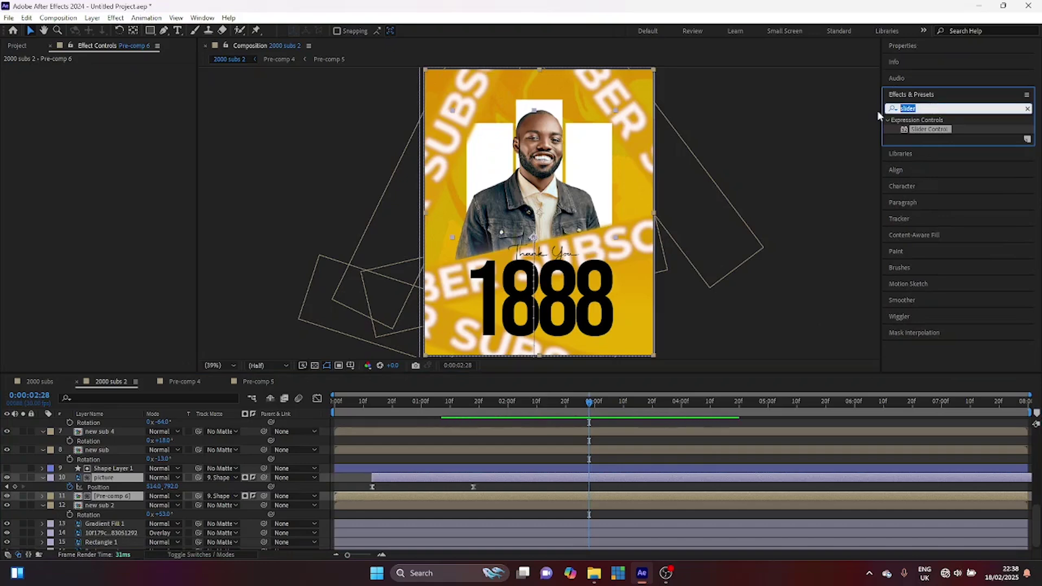
pyautogui.write('wiggl')
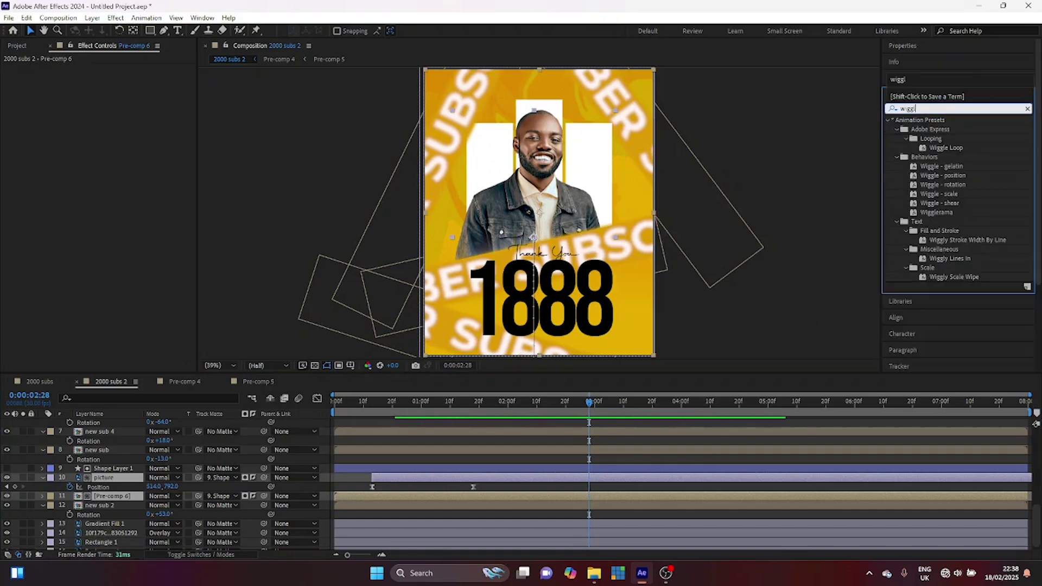
pyautogui.write('e')
pyautogui.moveTo(949, 175)
pyautogui.mouseDown()
pyautogui.moveTo(734, 216)
pyautogui.moveTo(848, 229)
pyautogui.moveTo(956, 192)
pyautogui.moveTo(943, 180)
pyautogui.mouseUp()
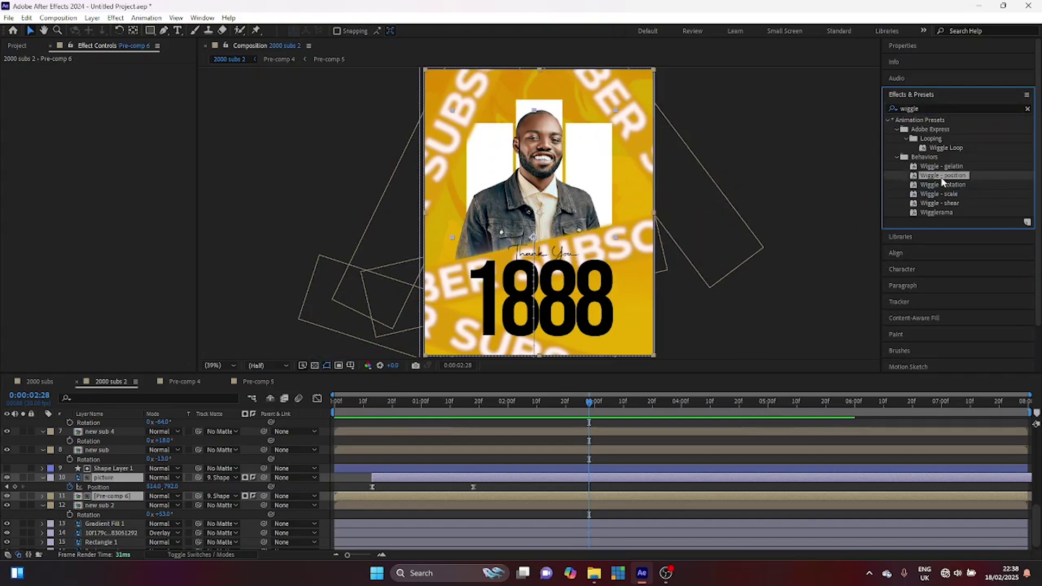
pyautogui.doubleClick(943, 176)
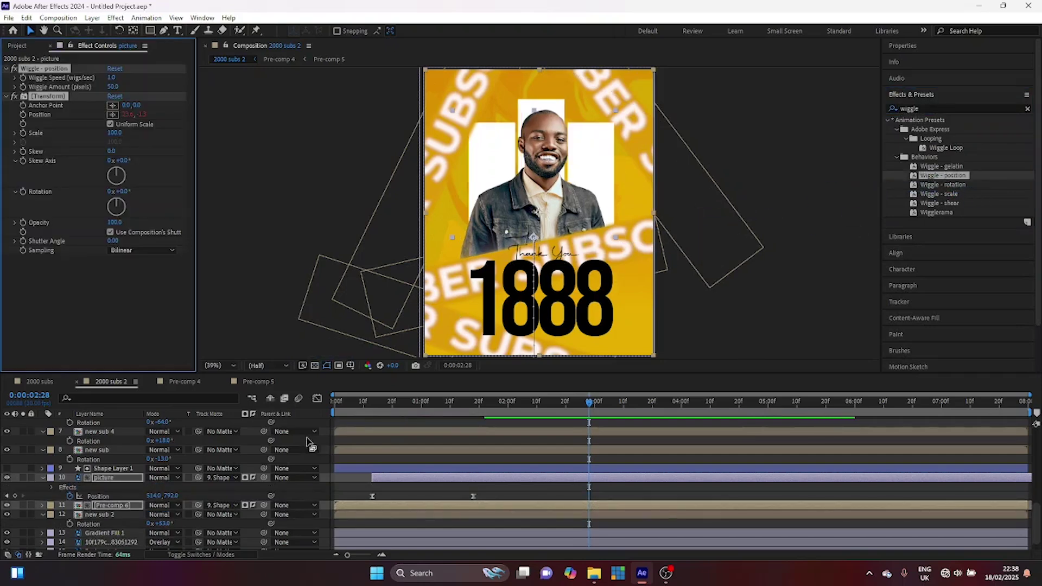
# Set the Wiggle Amount to 10 pixels for the picture and the rectangles' pre-comp, leaving only the pre-comp selected.
pyautogui.click(113, 87)
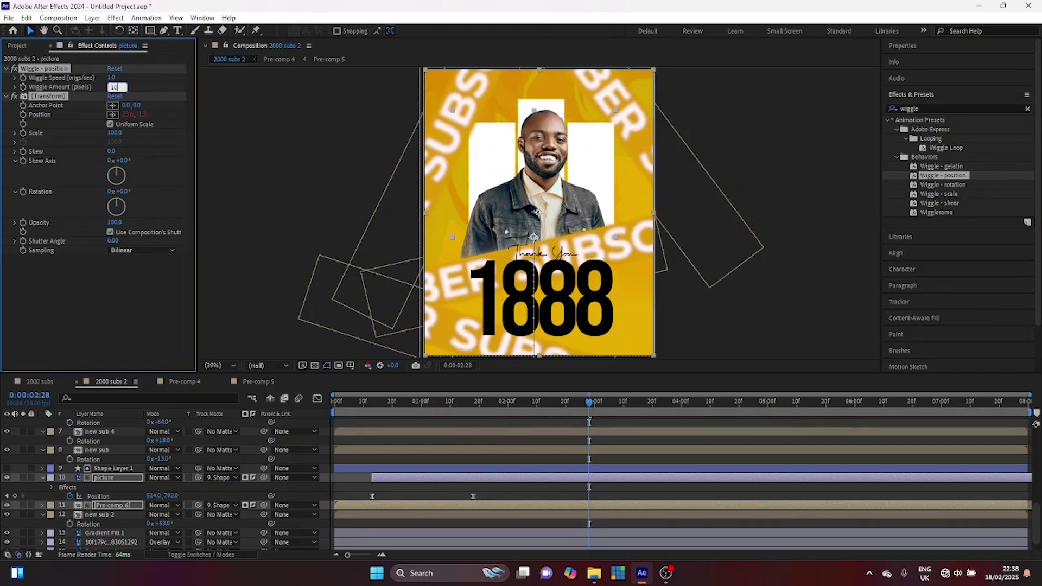
pyautogui.write('10')
pyautogui.press('Return')
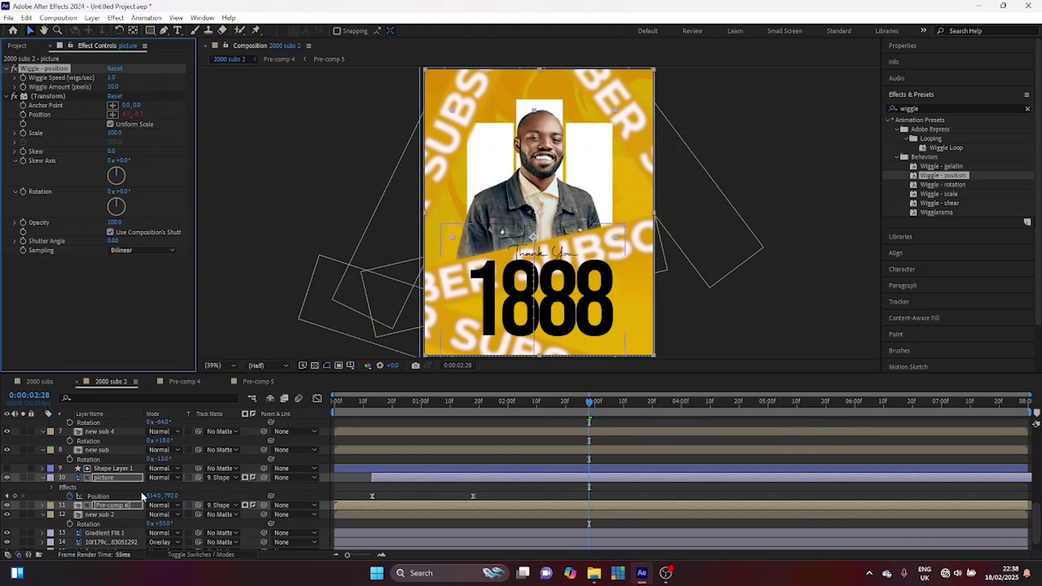
pyautogui.click(114, 511)
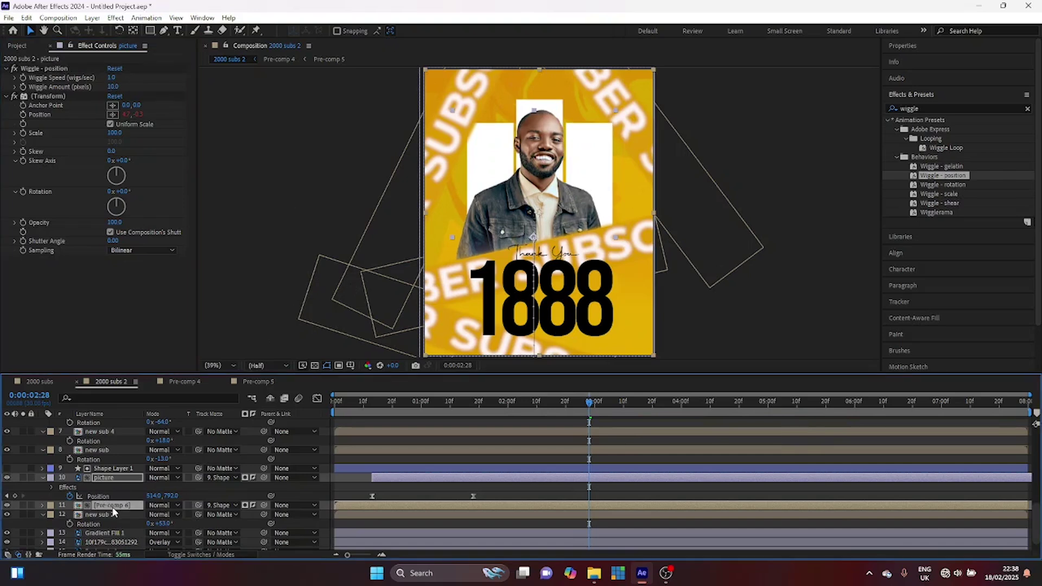